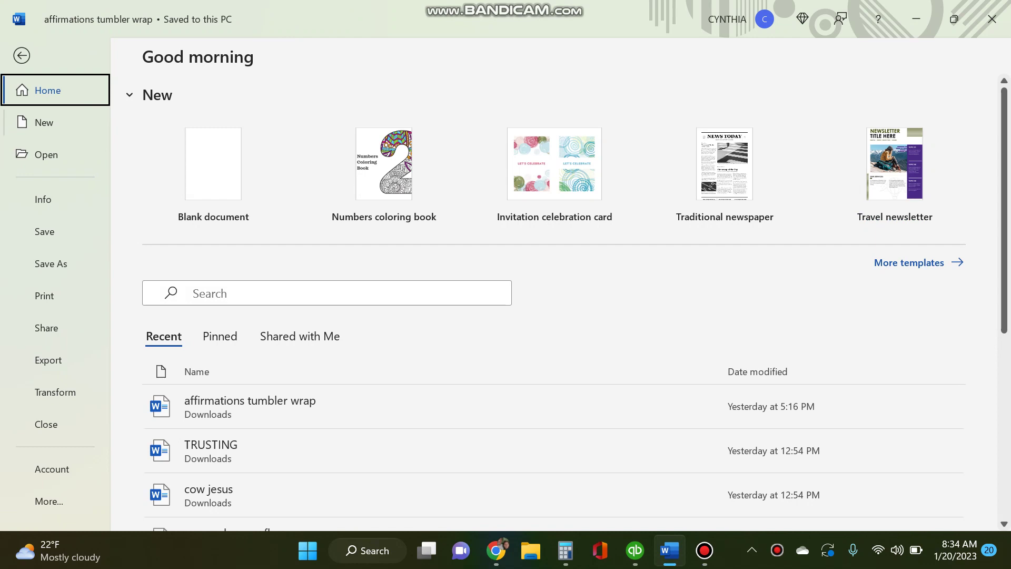
Create a new blank document and set all its page margins to 0" using the last custom setting
left_click(44, 122)
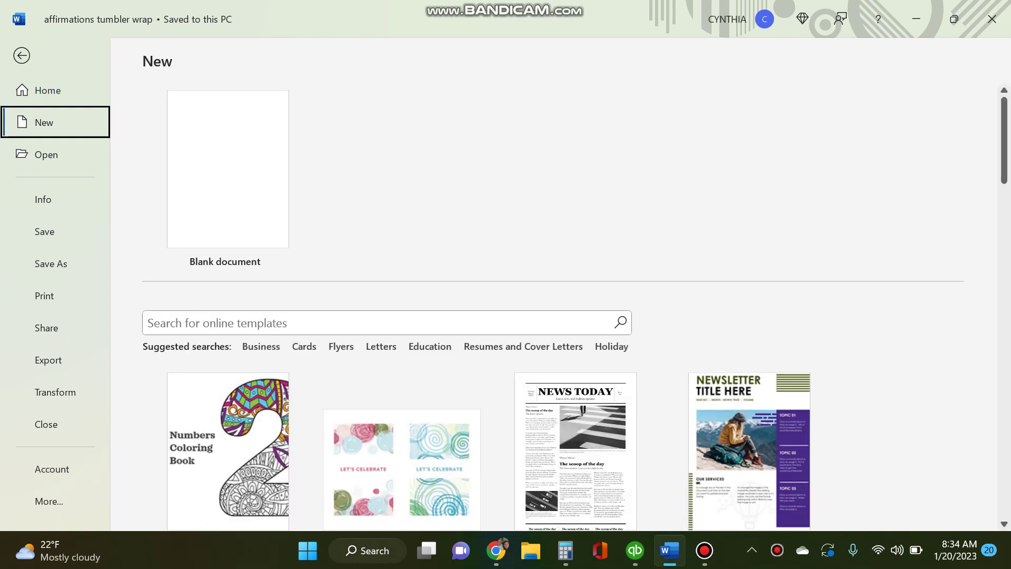
left_click(227, 180)
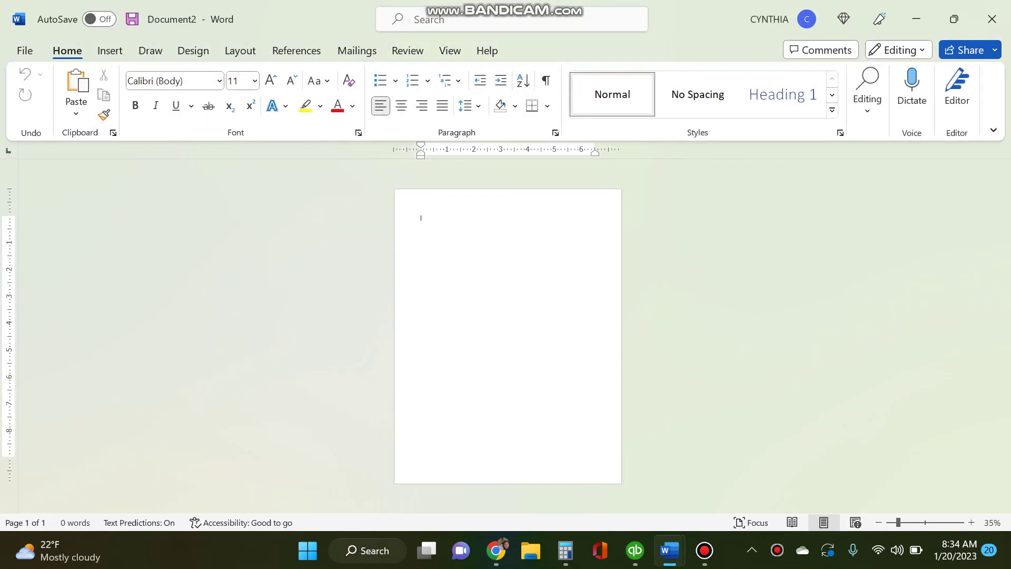
left_click(240, 51)
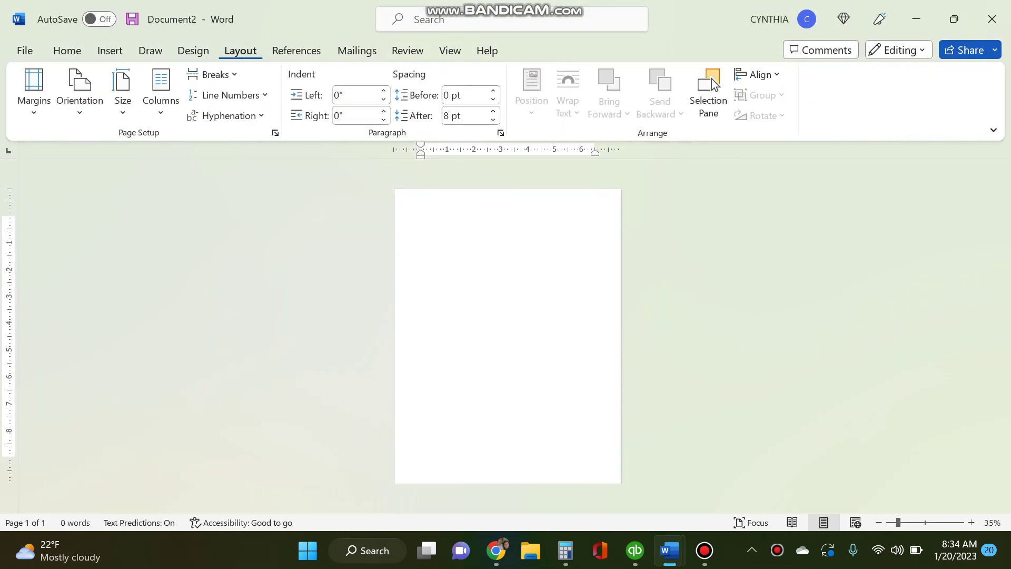
left_click(34, 95)
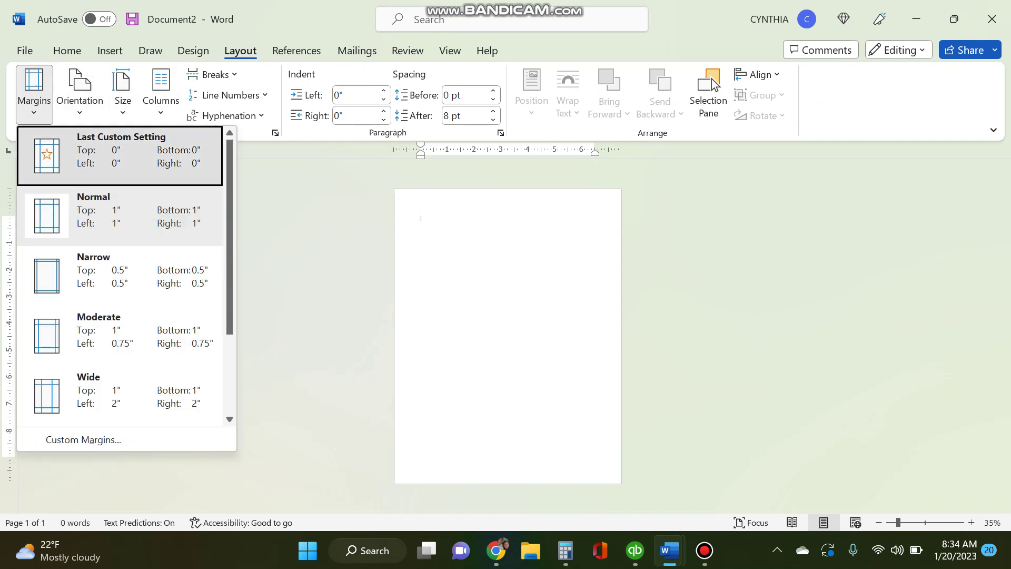
left_click(121, 156)
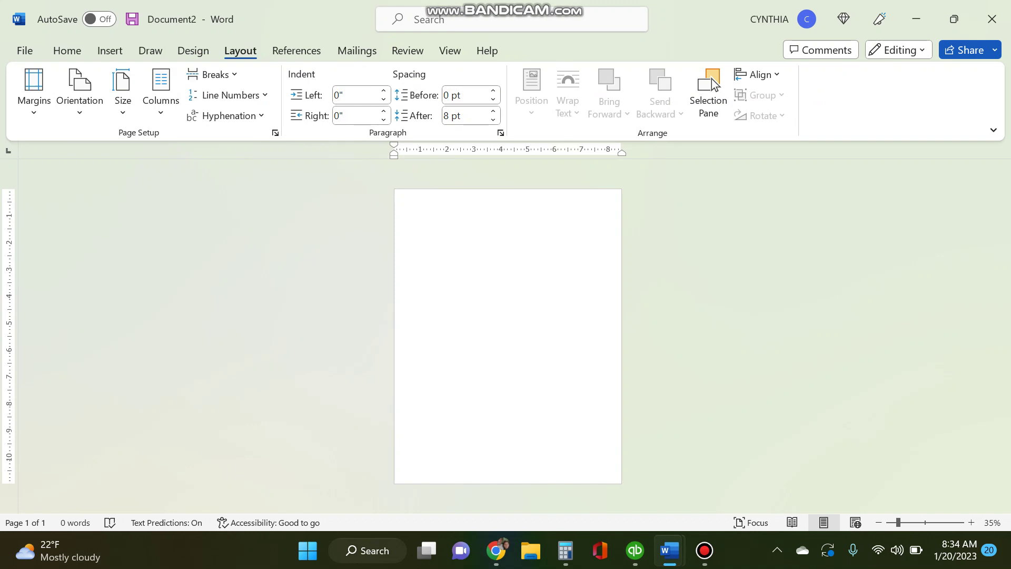
Set the page to landscape orientation with Letter (8.5 x 11 in) paper size
left_click(80, 94)
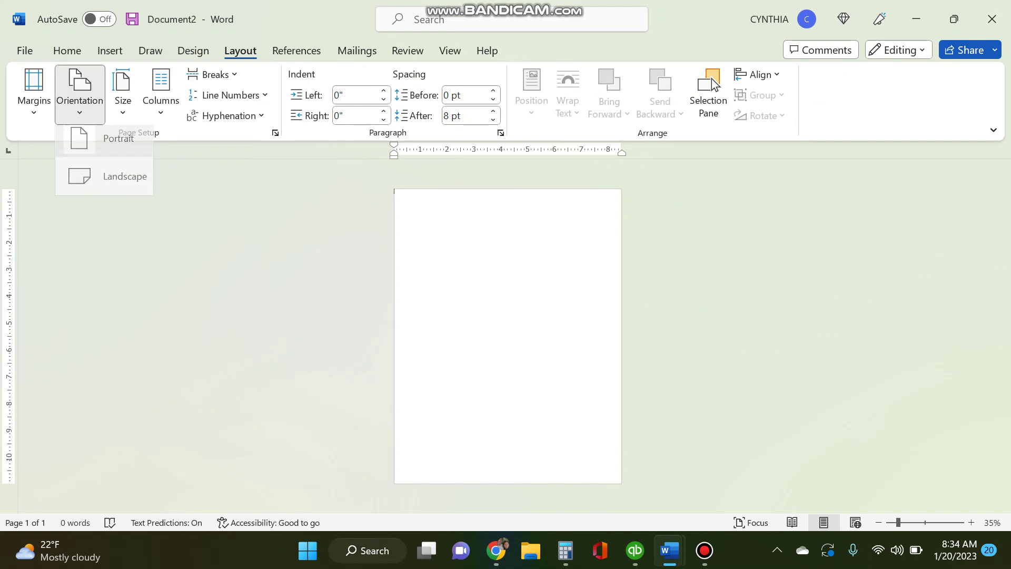
left_click(124, 183)
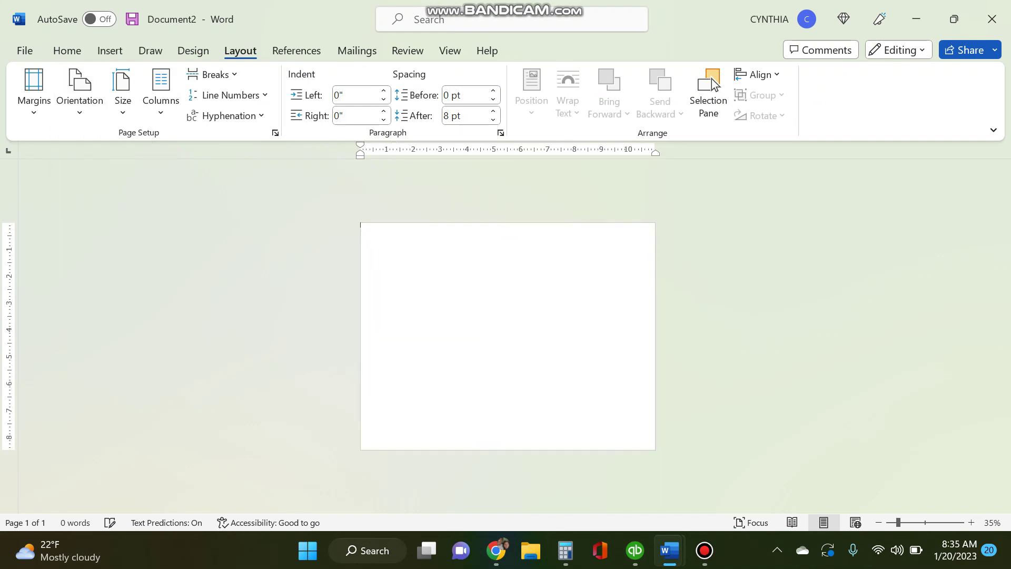
left_click(123, 95)
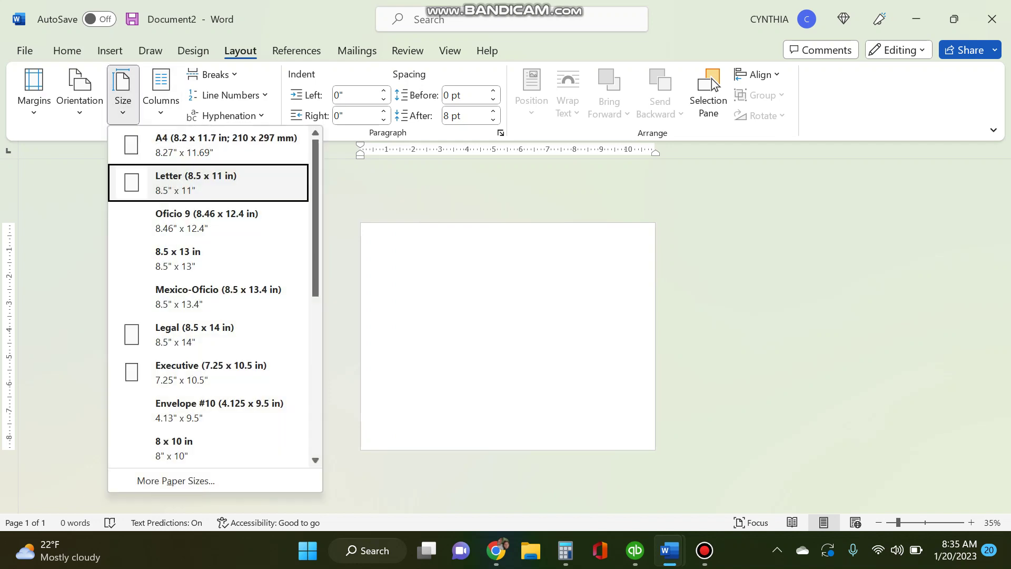
left_click(196, 183)
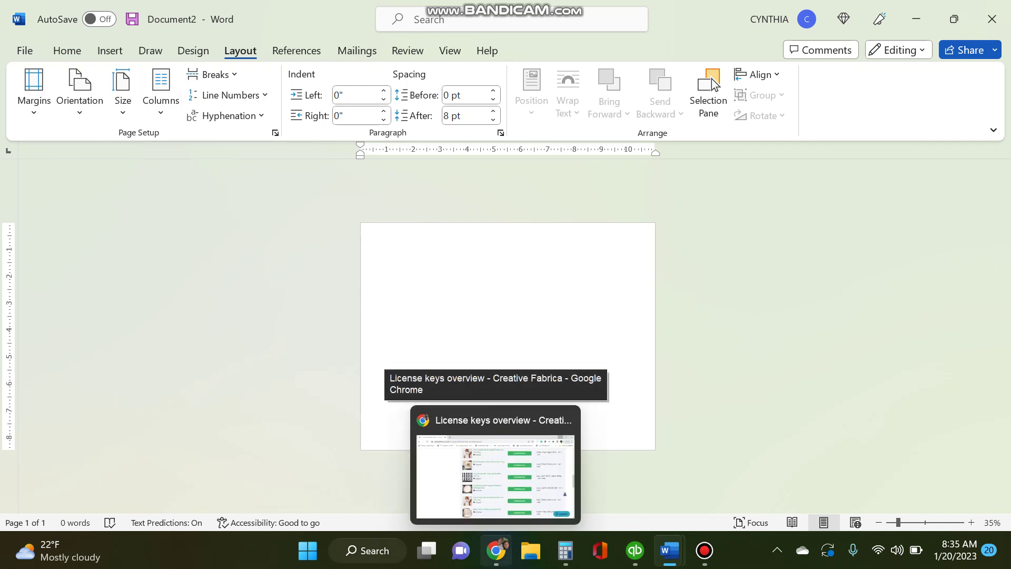
Switch to Creative Fabrica in Chrome and download Don't Make Me Go Beth Dutton on You Svg and Tooled Leather Leopard Bleach Background
left_click(495, 550)
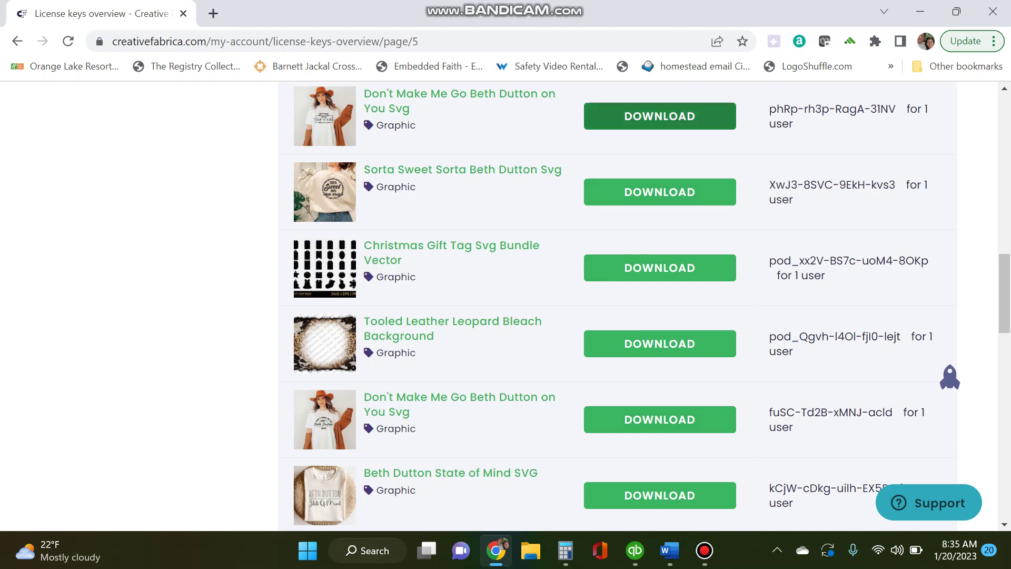
left_click(660, 116)
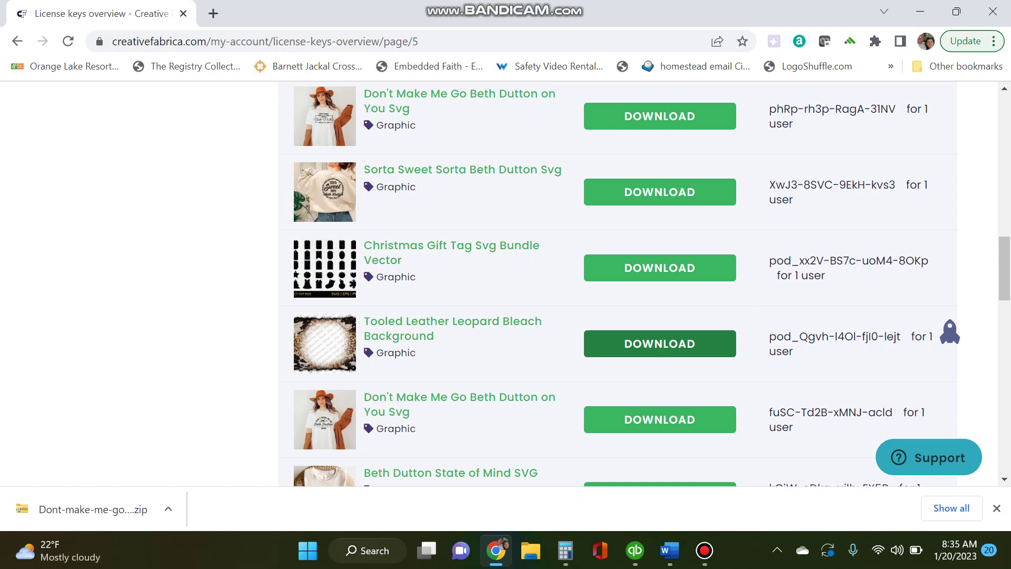
left_click(660, 344)
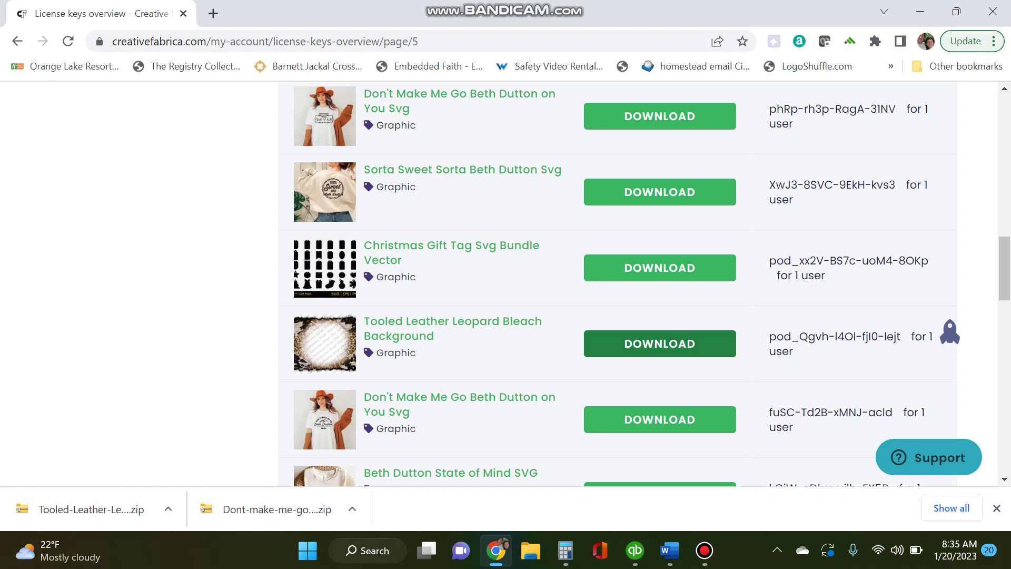
scroll(616, 284, "down", 3)
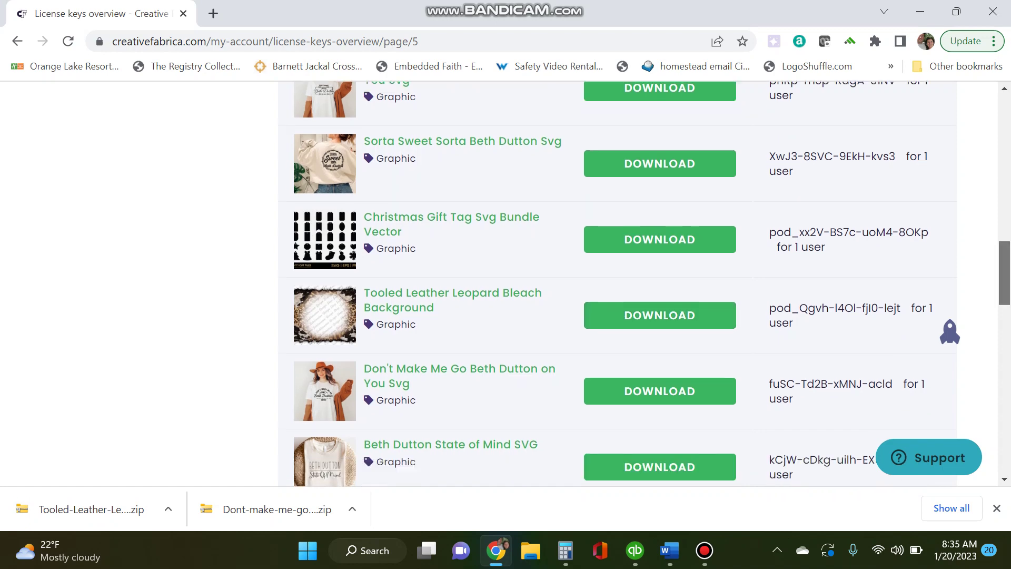
scroll(652, 284, "down", 6)
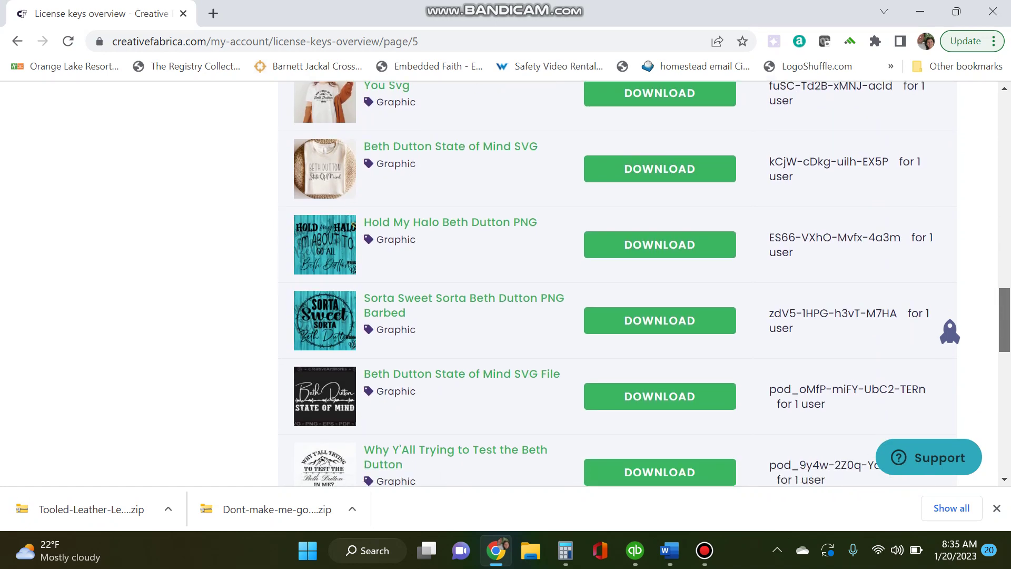
scroll(616, 284, "up", 10)
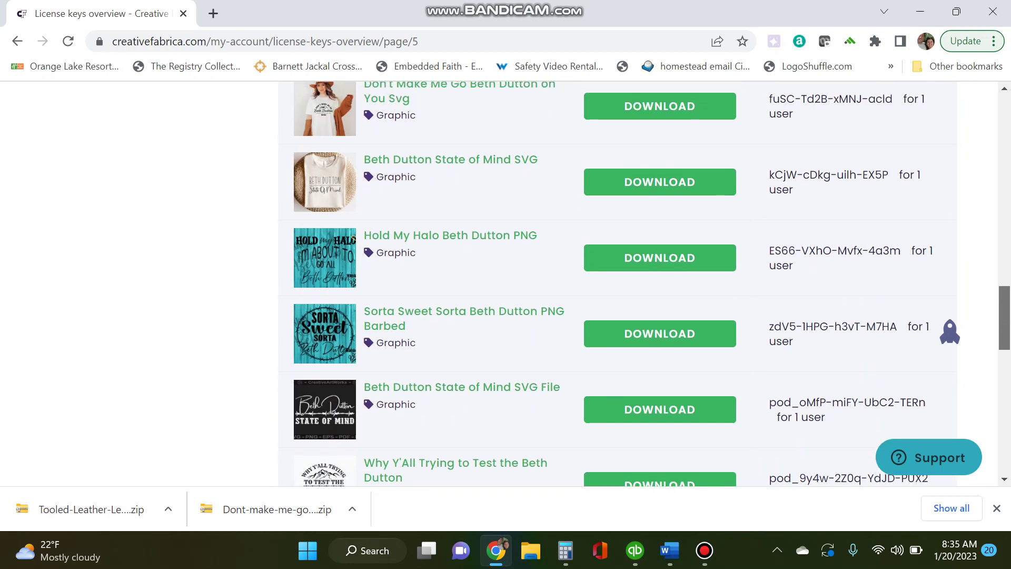
scroll(616, 284, "up", 6)
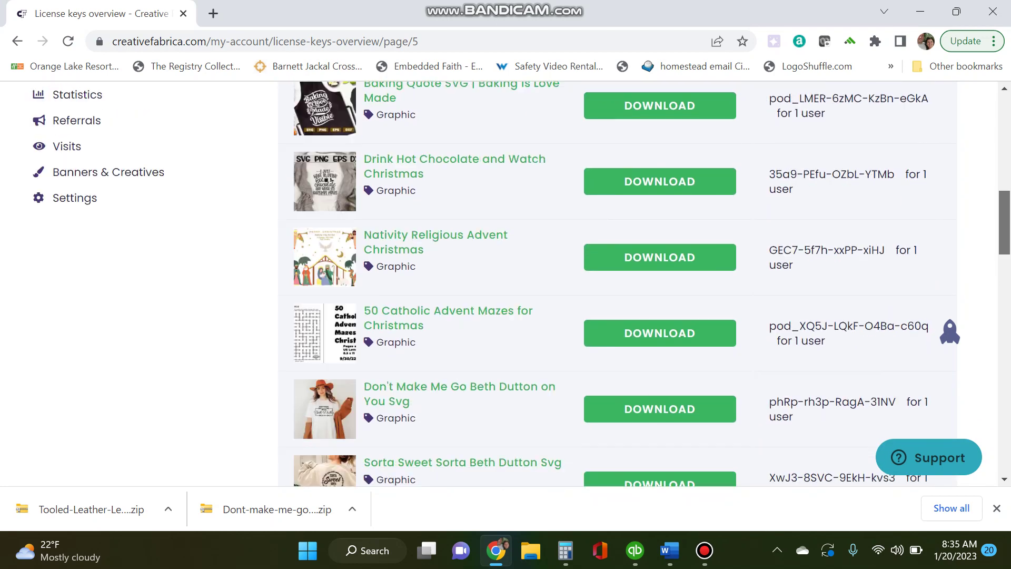
scroll(616, 284, "down", 4)
scroll(616, 284, "down", 2)
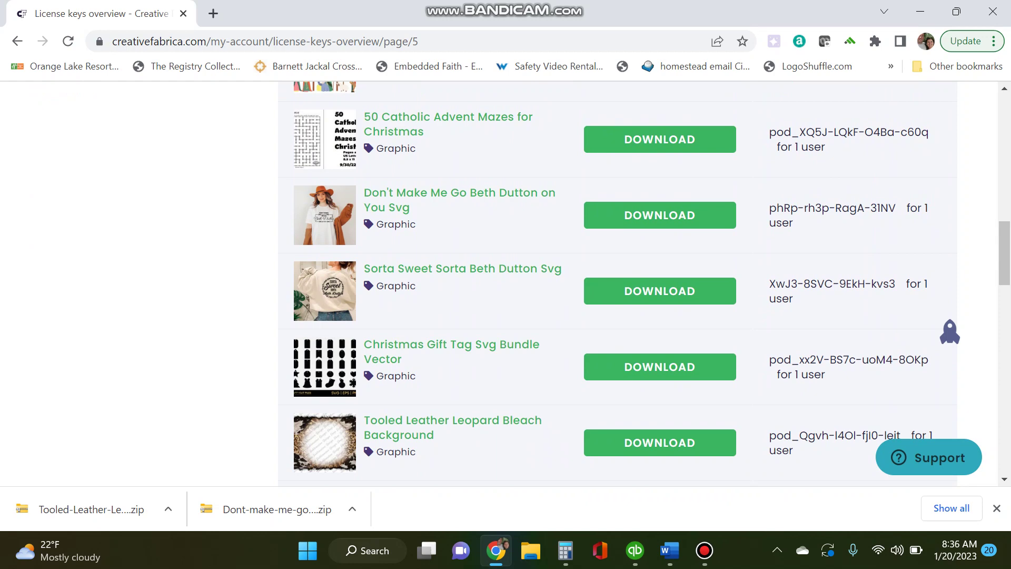
Save the Tooled Leather Cowhide Leopard Bleached Background PNG from its downloaded zip into Downloads, replacing the existing file, and close its windows
left_click(89, 509)
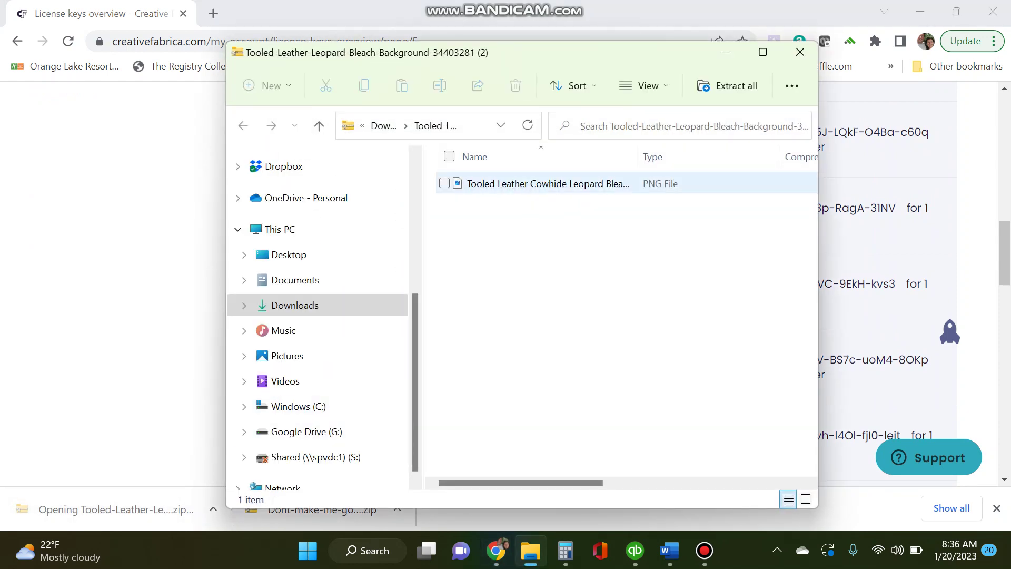
double_click(548, 184)
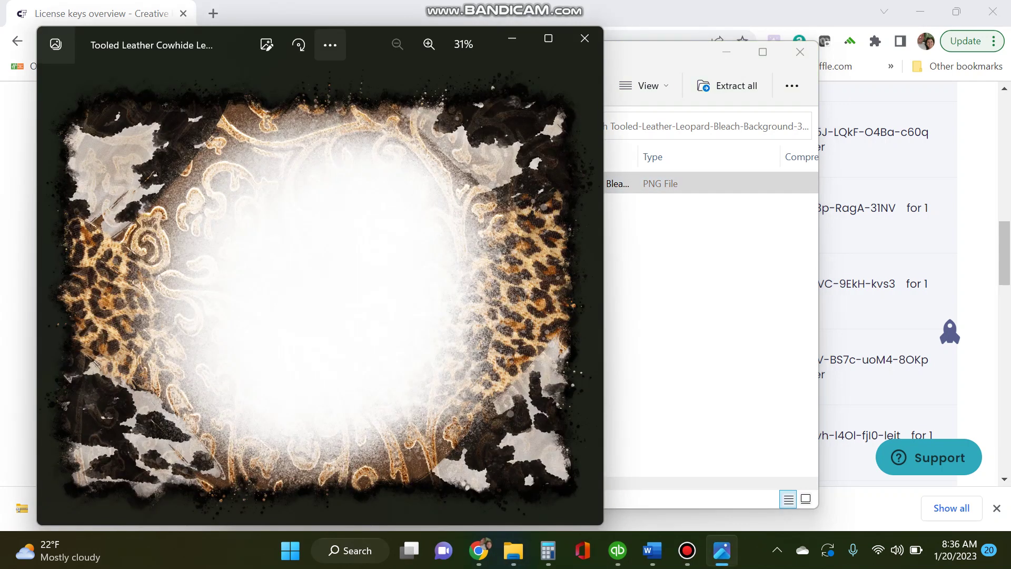
left_click(330, 45)
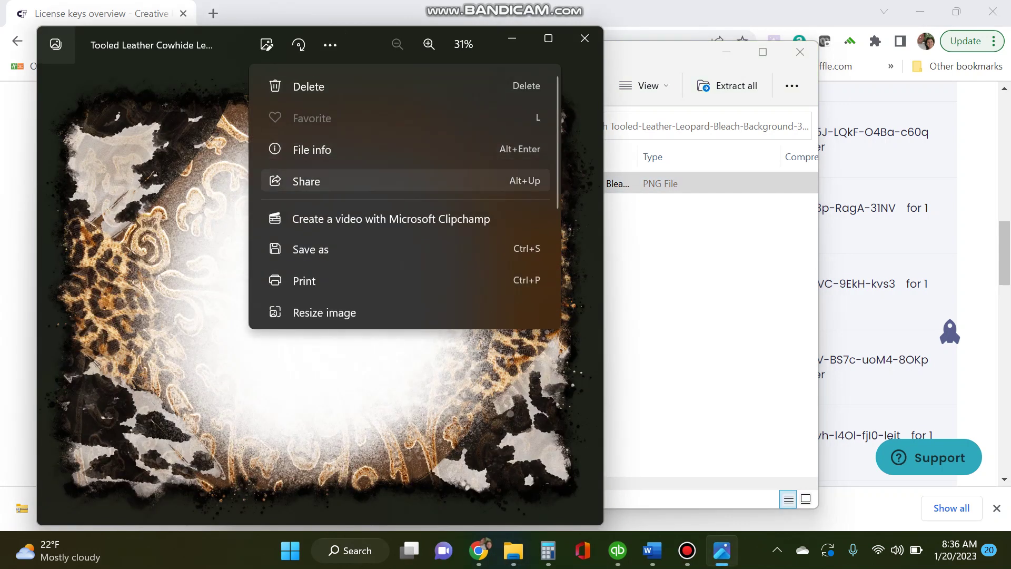
left_click(311, 249)
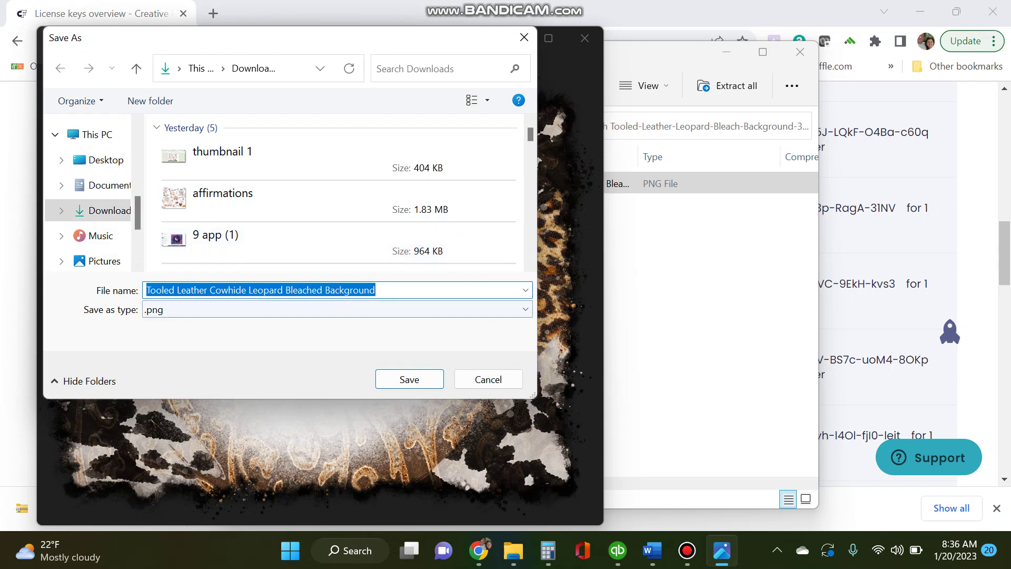
left_click(409, 379)
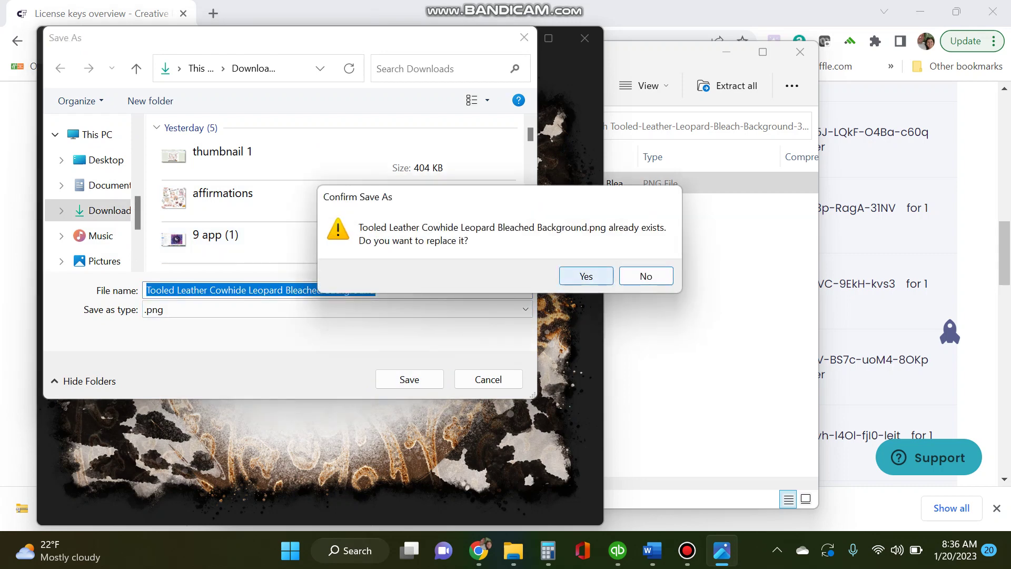
left_click(586, 276)
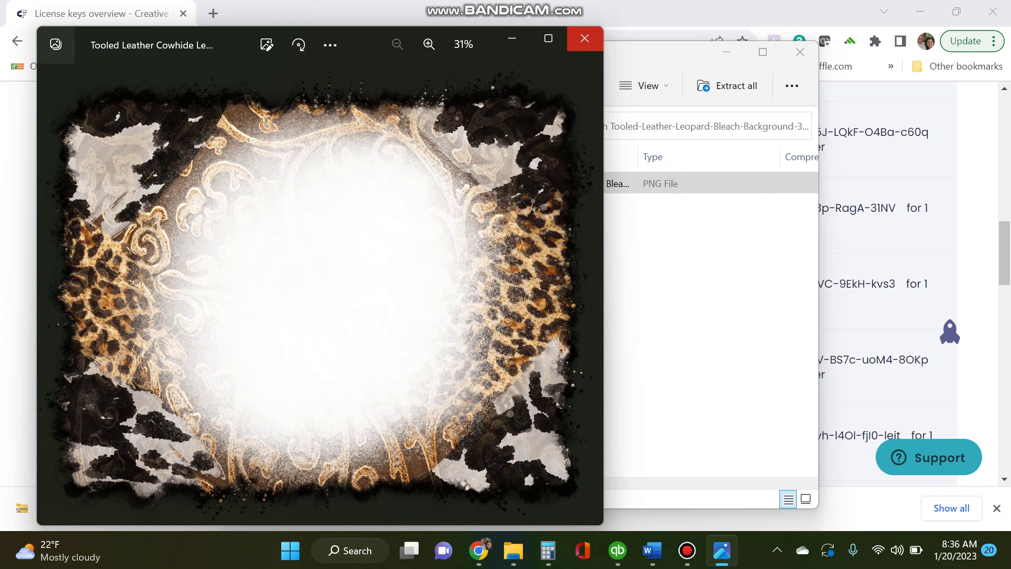
left_click(585, 38)
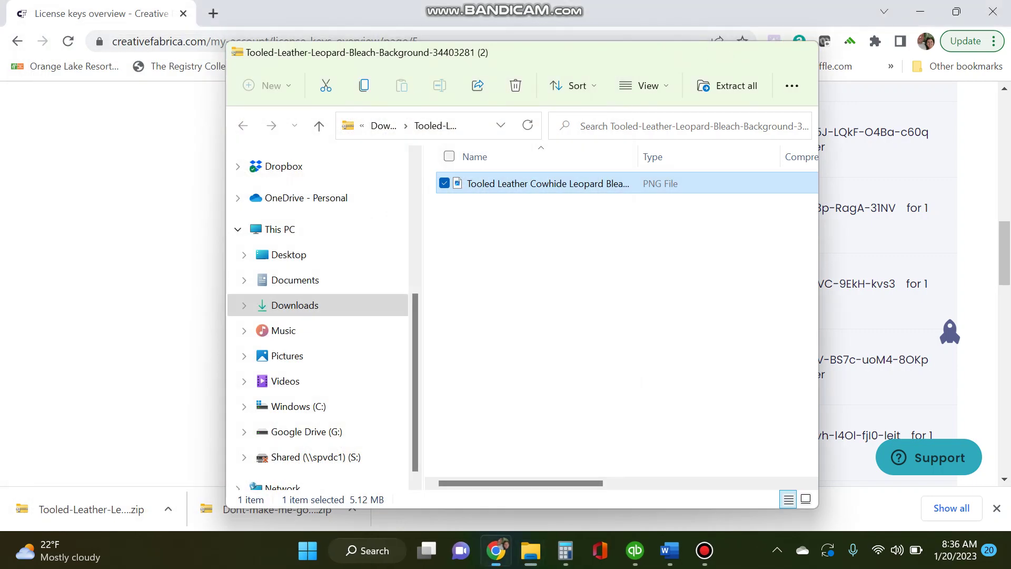
left_click(801, 53)
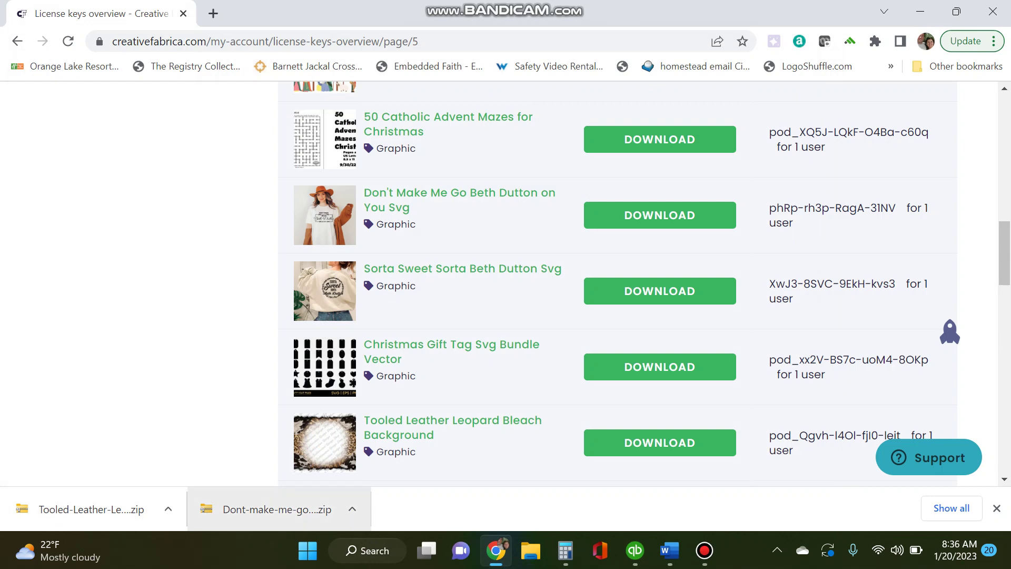
Save the Don't Make Me Go Beth Dutton On You! PNG from its zip into Downloads, replacing the existing file, and return to Word's Document2
left_click(277, 510)
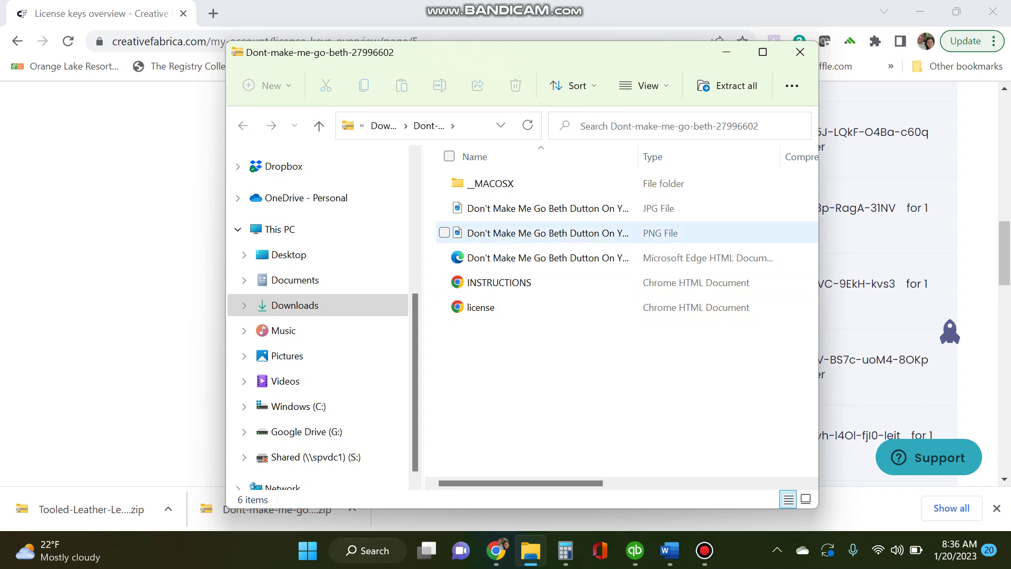
double_click(548, 233)
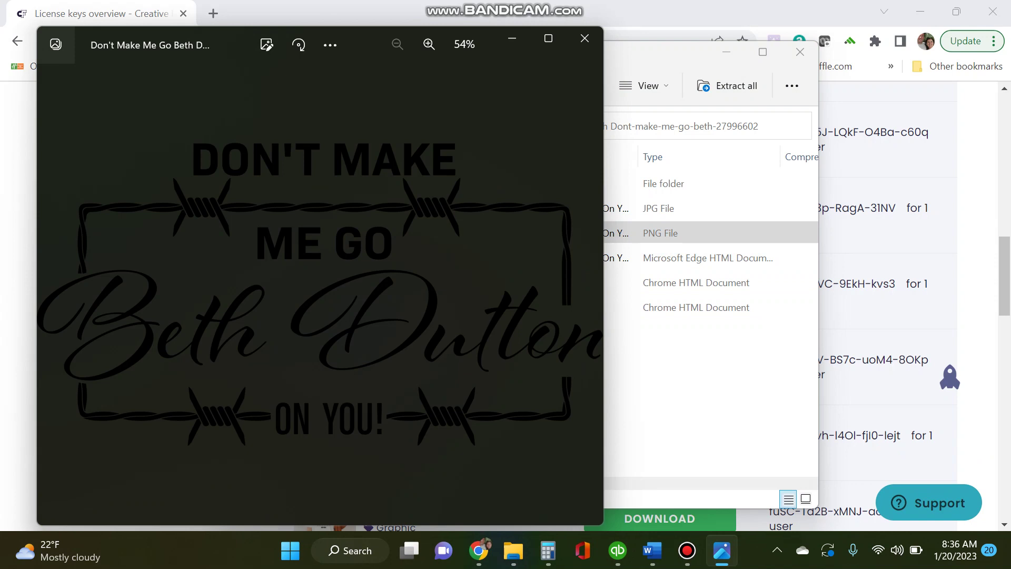
left_click(330, 44)
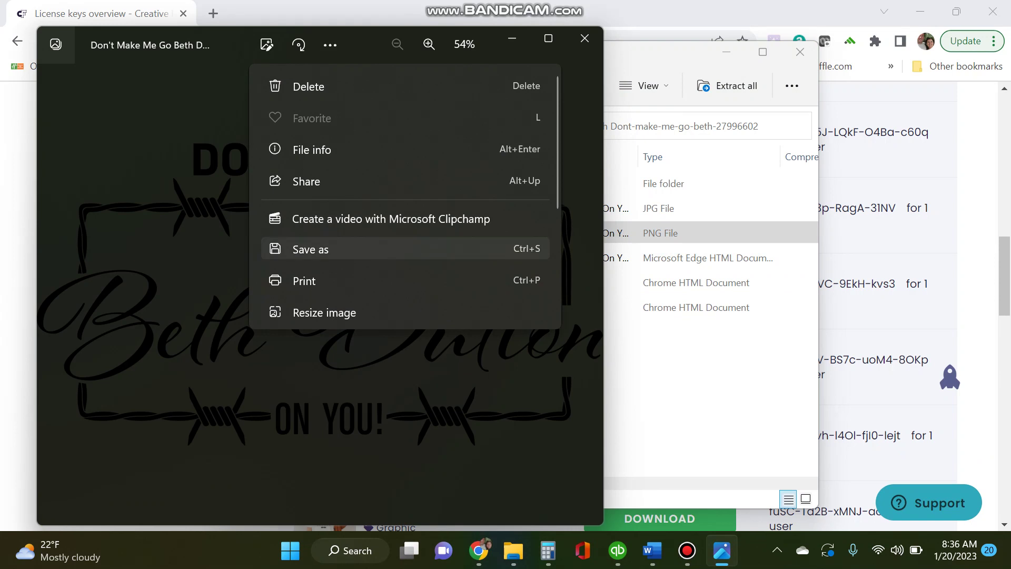
left_click(311, 249)
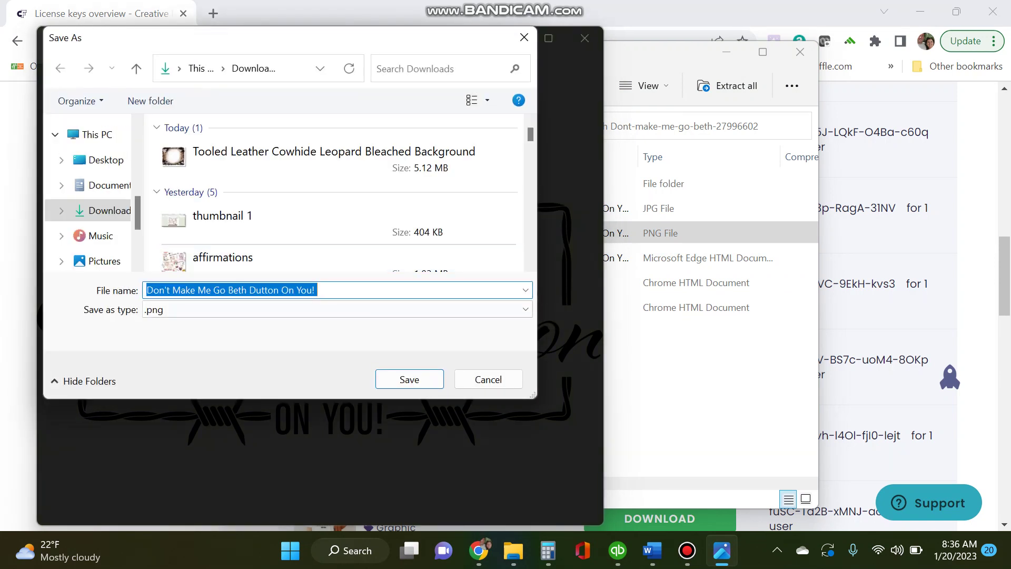
key("Return")
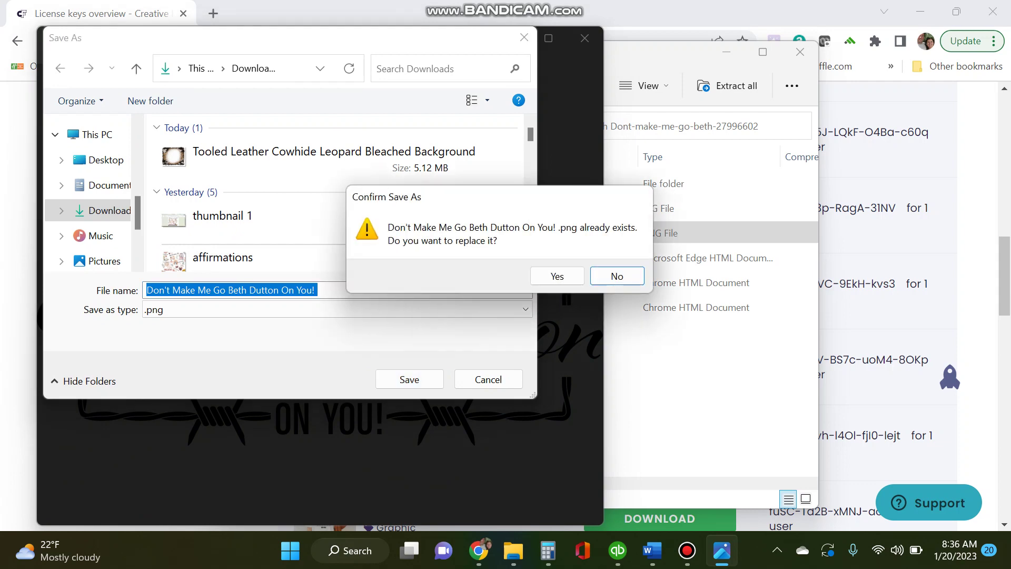
left_click(557, 276)
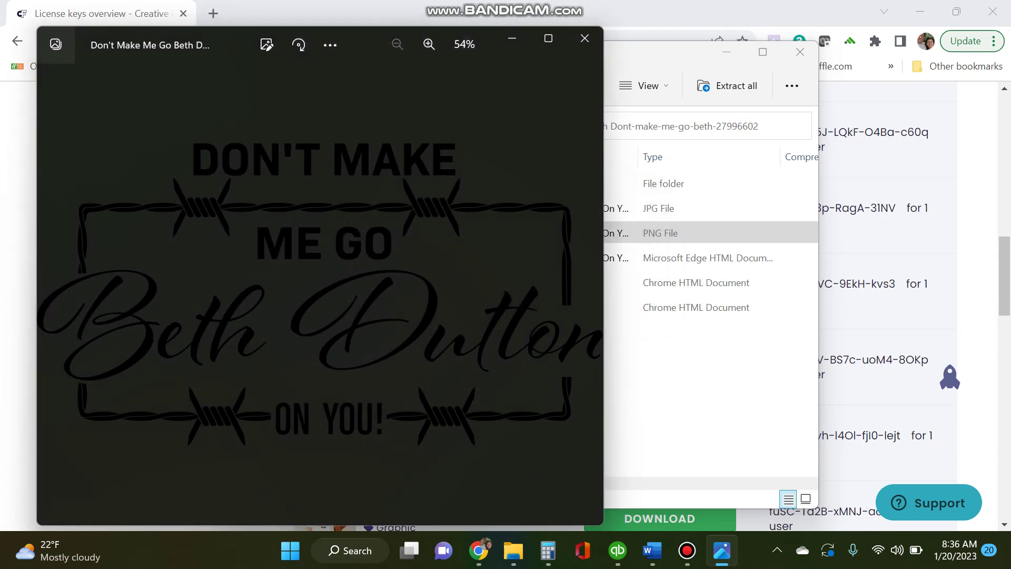
left_click(585, 38)
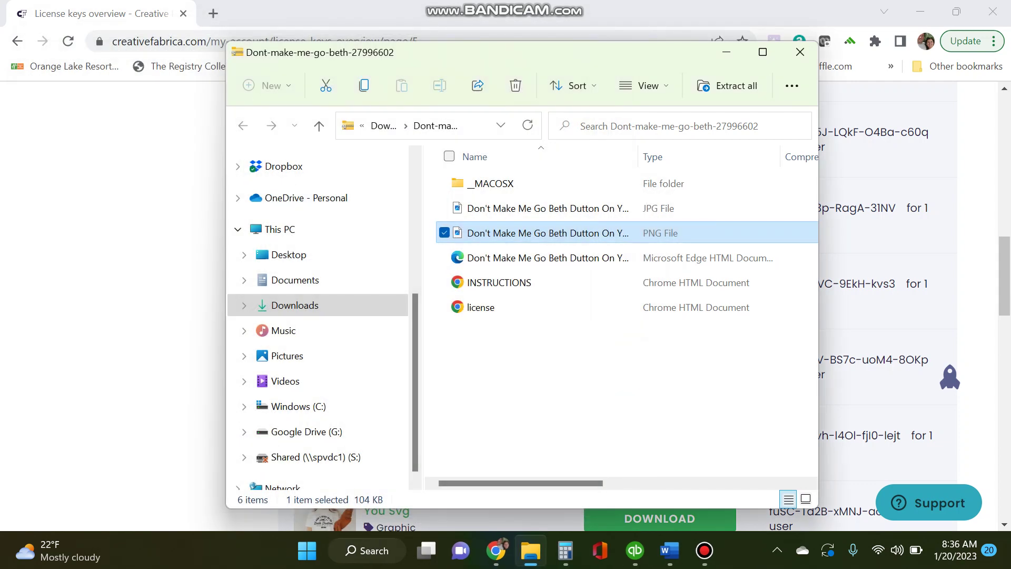
left_click(799, 52)
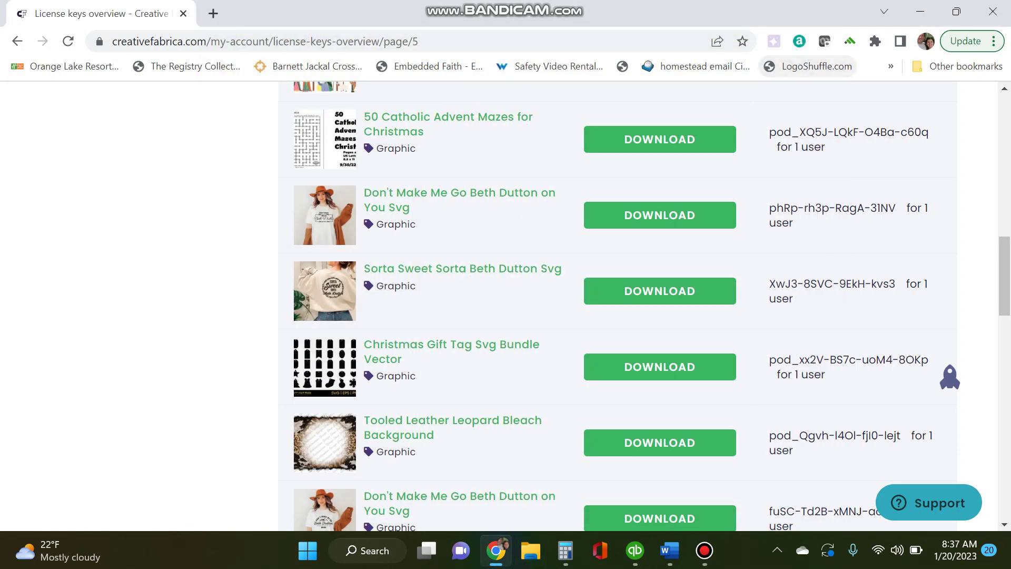
mouse_move(670, 551)
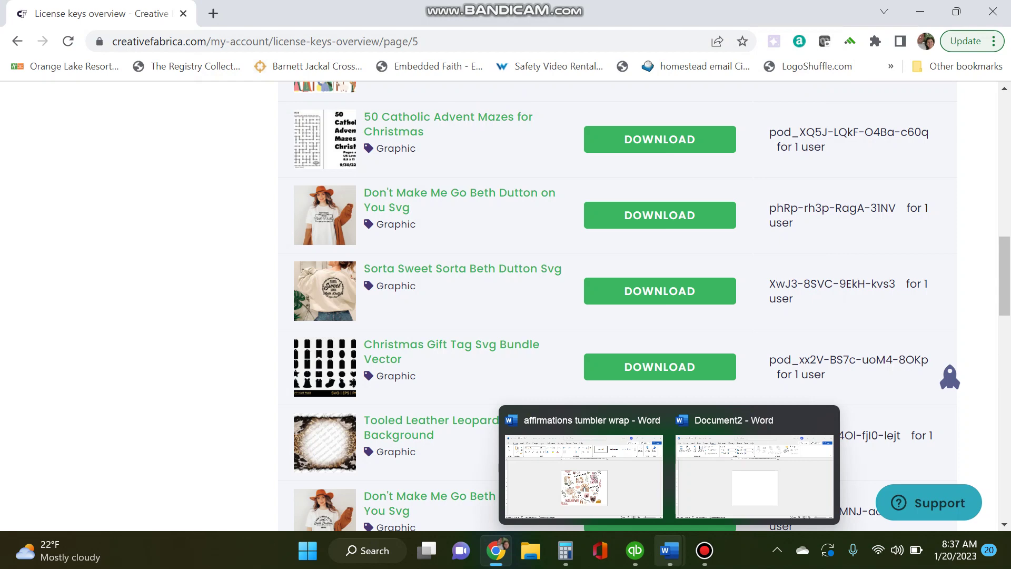
left_click(754, 474)
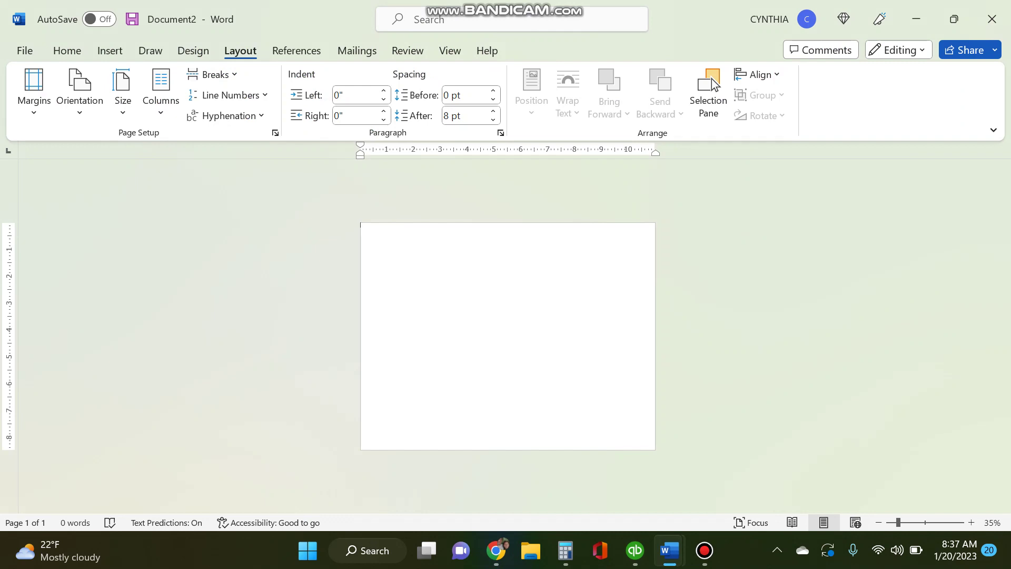
Insert the Tooled Leather Cowhide Leopard Bleached Background picture from Downloads and set its text wrapping to Through
key("alt+n")
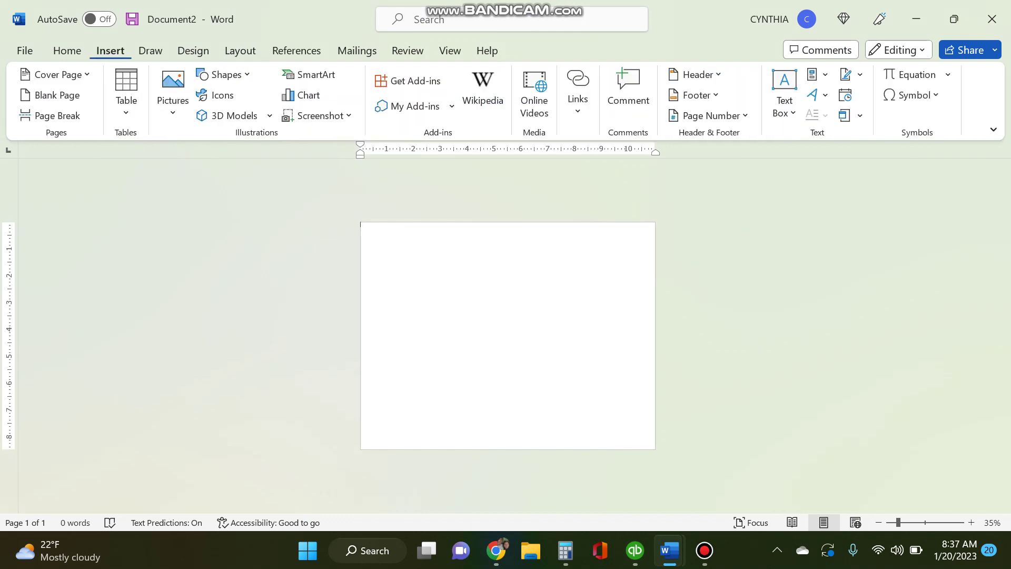
left_click(173, 95)
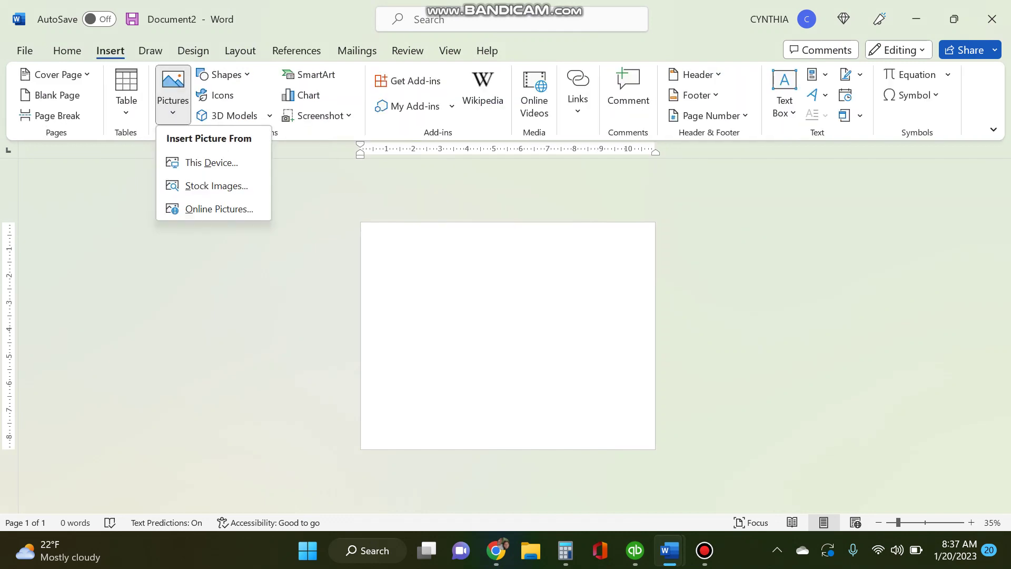
left_click(211, 162)
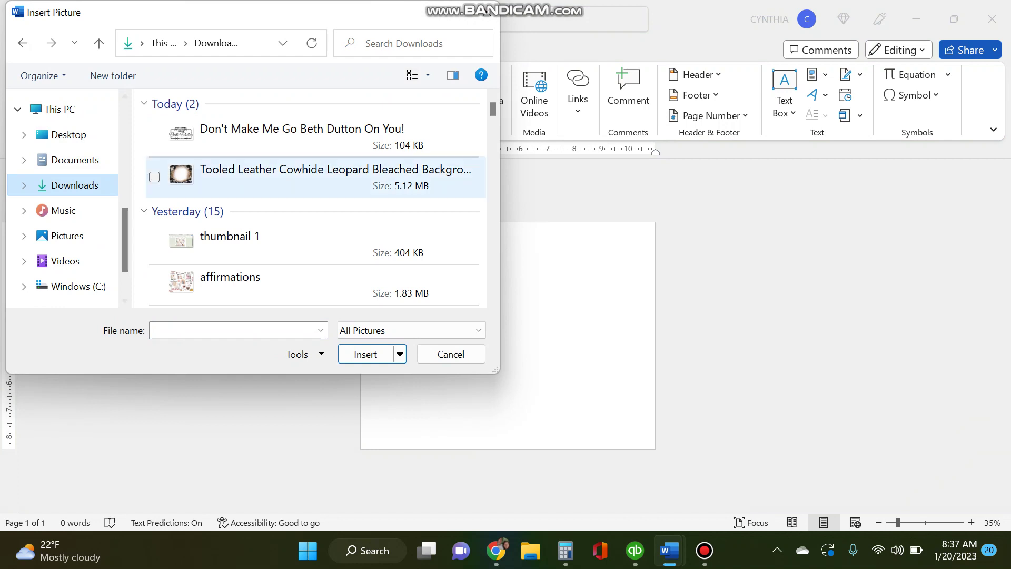
double_click(295, 174)
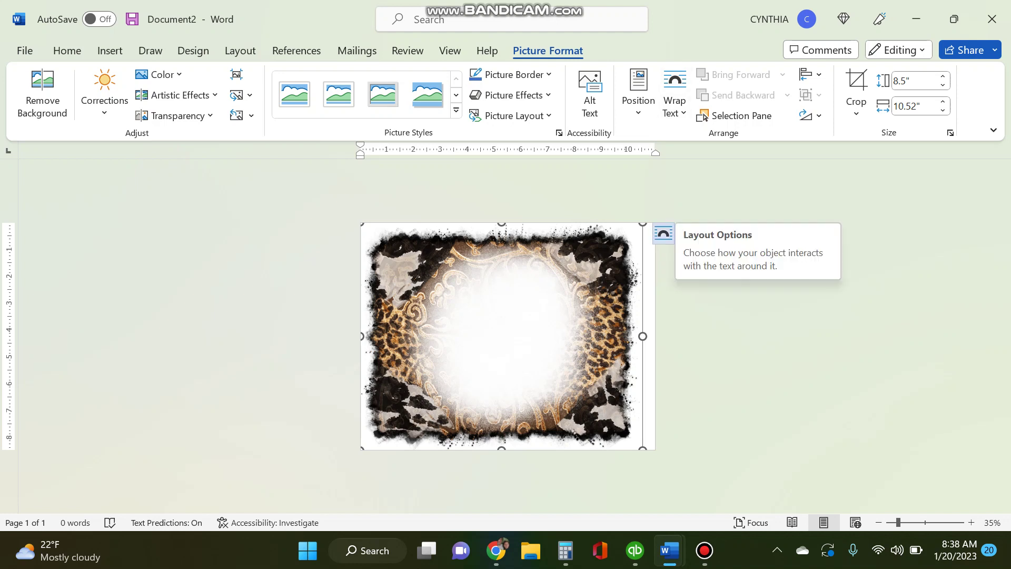
left_click(663, 233)
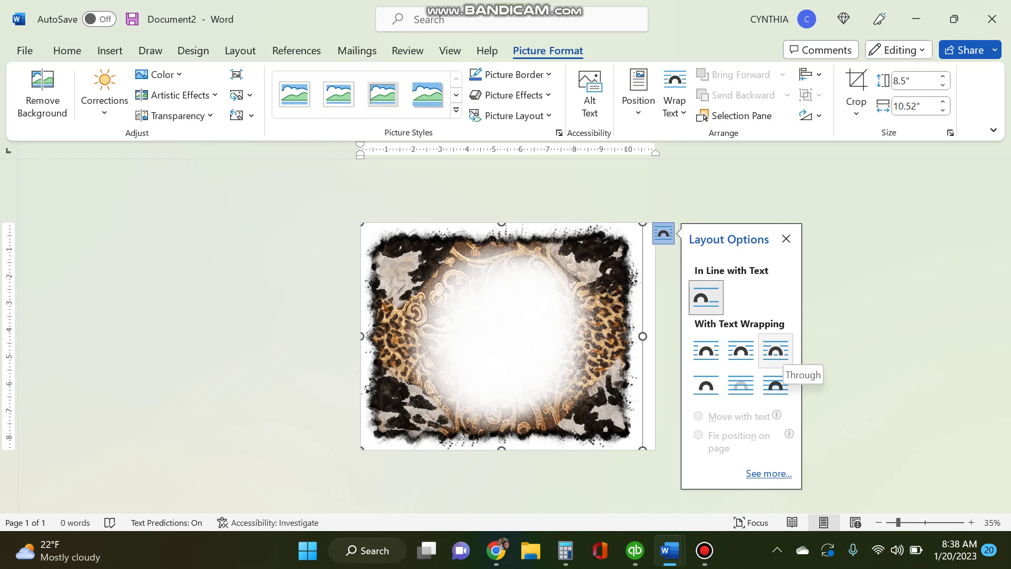
left_click(775, 351)
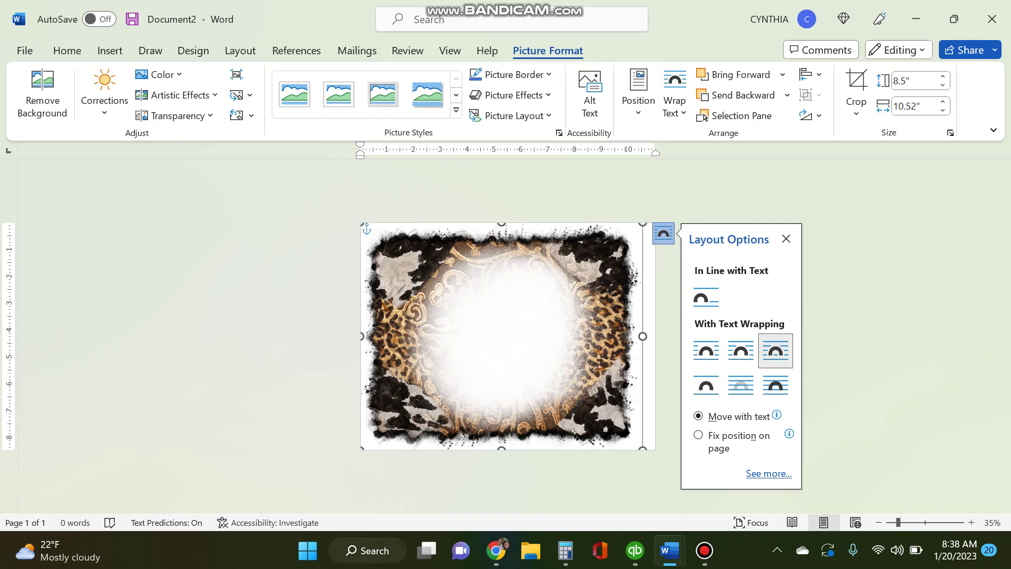
Enlarge the leopard background picture proportionally to about 8.62 by 10.67 inches and deselect it
left_click_drag(573, 283, 573, 283)
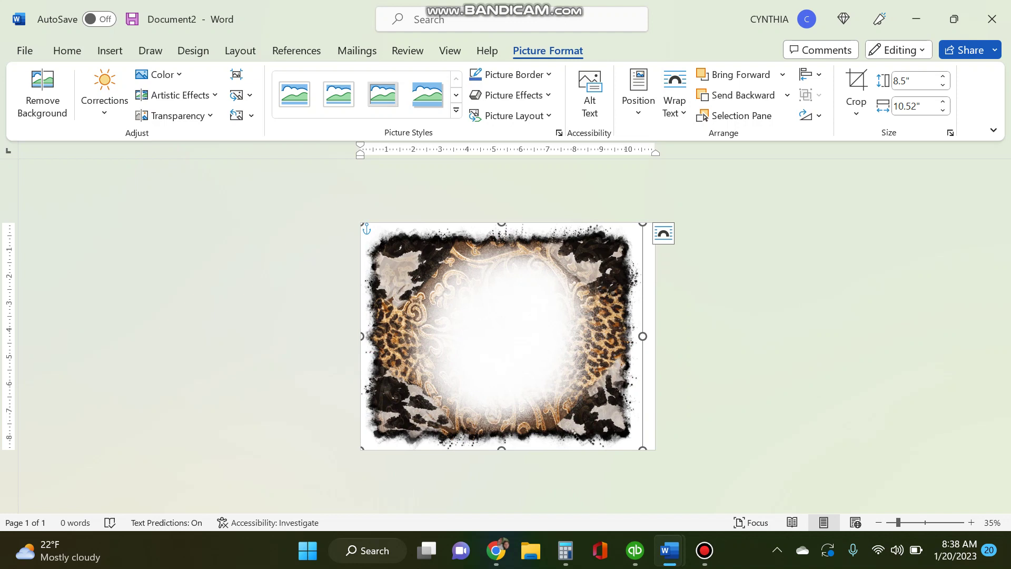
left_click_drag(643, 450, 647, 453)
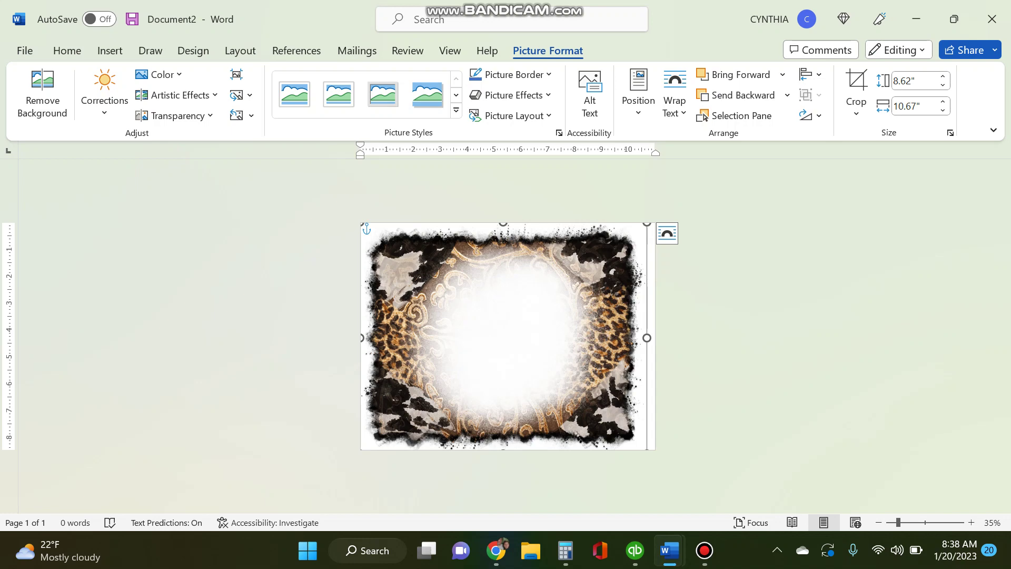
key("Escape")
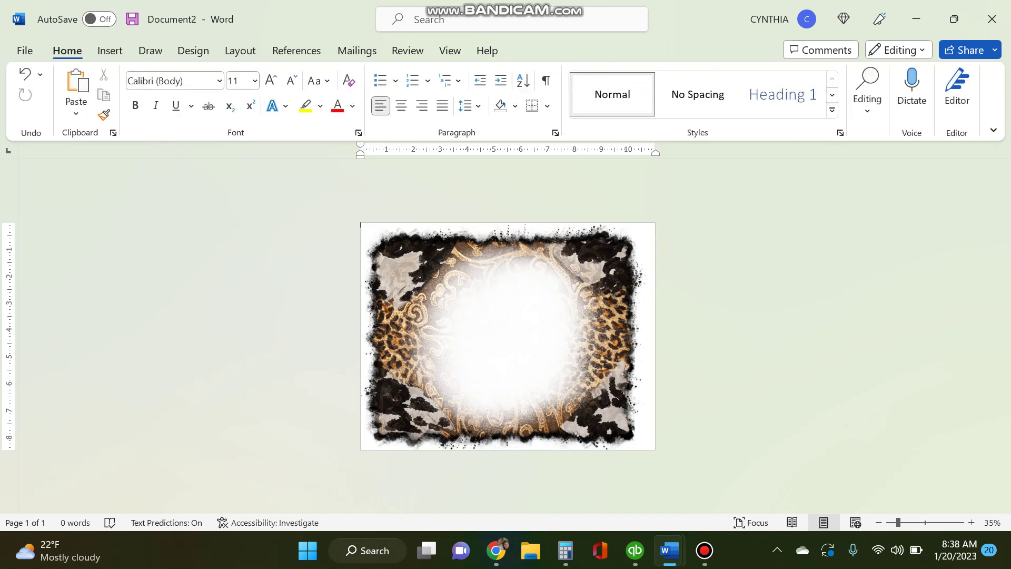
Insert the Don't Make Me Go Beth Dutton On You! picture from Downloads and set its text wrapping to Through
left_click(110, 51)
left_click(173, 93)
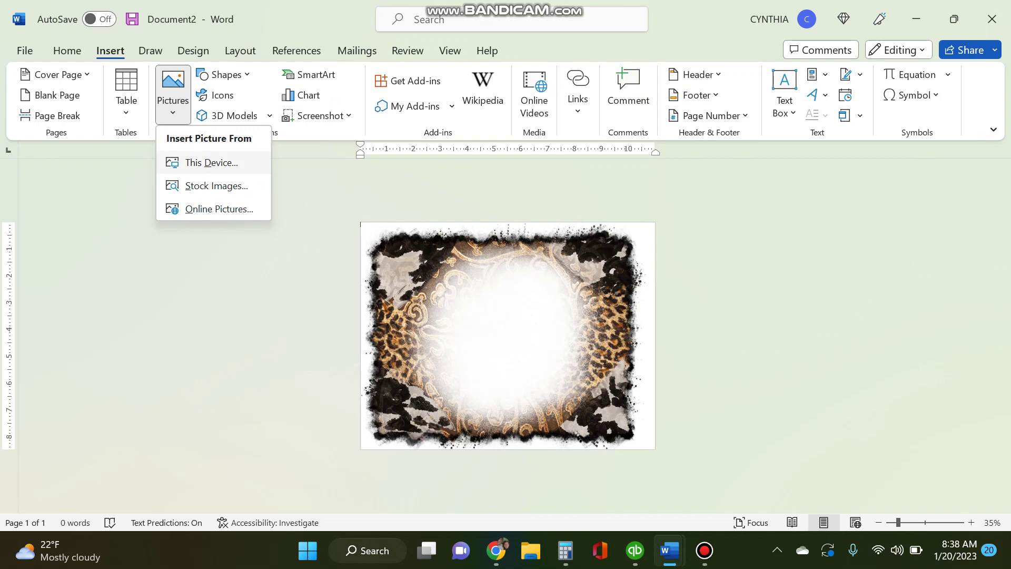
left_click(211, 162)
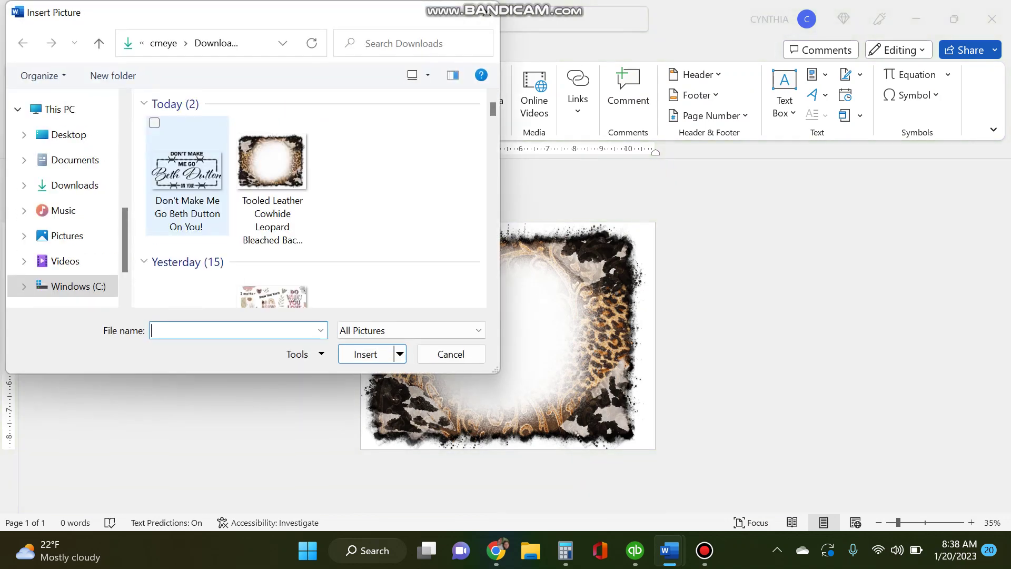
double_click(187, 175)
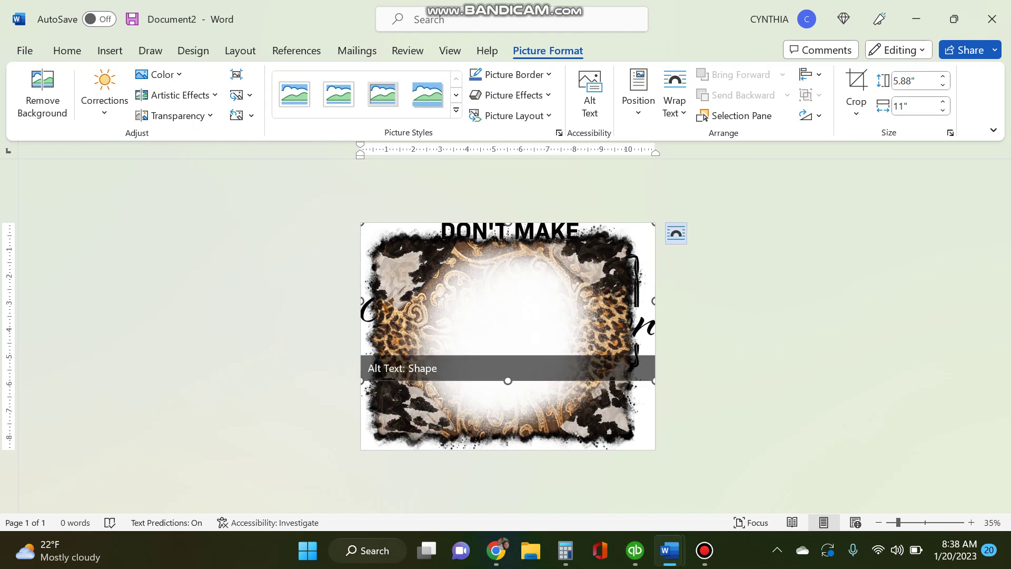
left_click(676, 233)
left_click(788, 350)
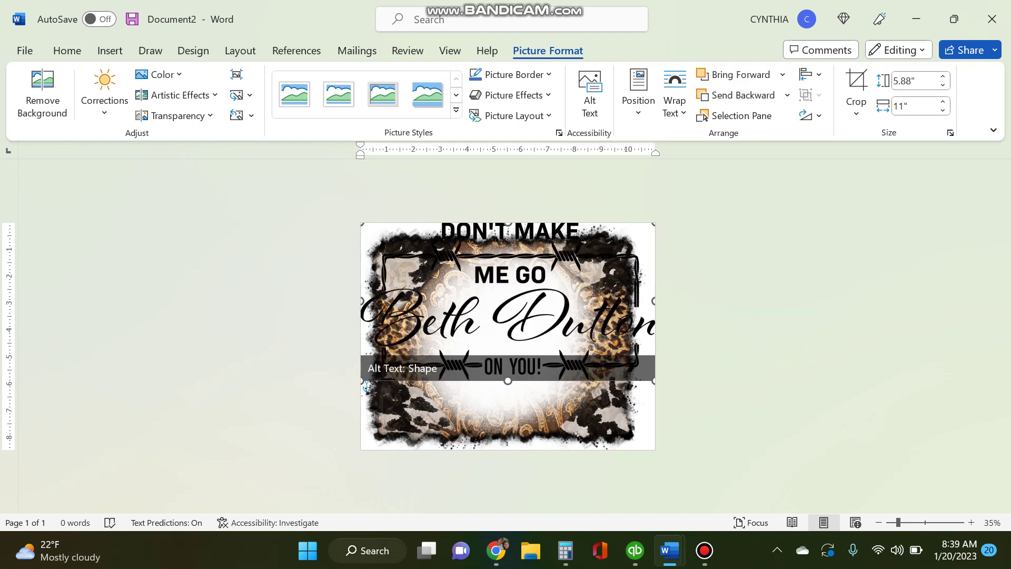
Shrink the Beth Dutton graphic to about 2.38 by 4.45 inches and center it in the background's white area
left_click_drag(655, 224, 494, 308)
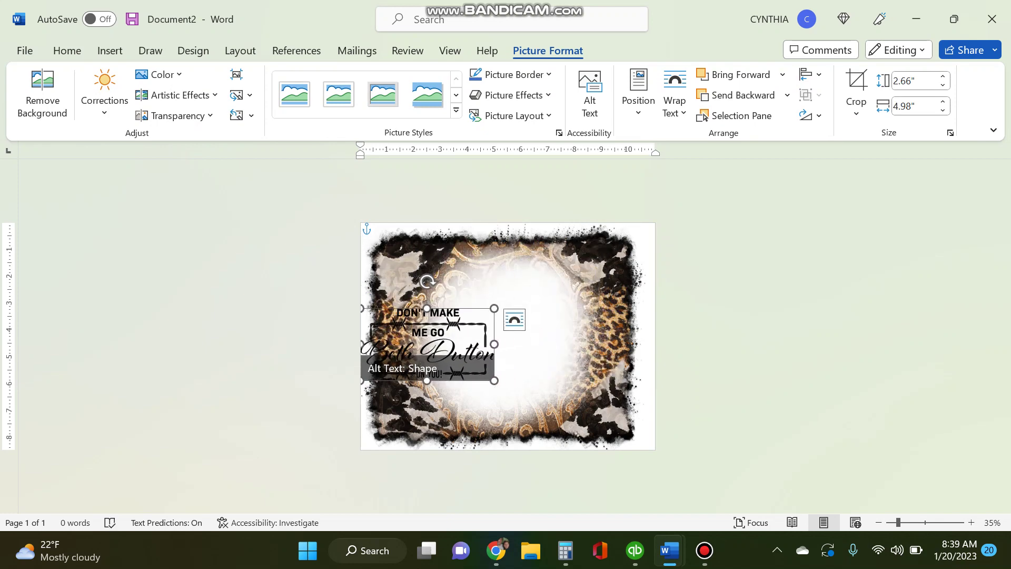
left_click_drag(428, 284, 500, 274)
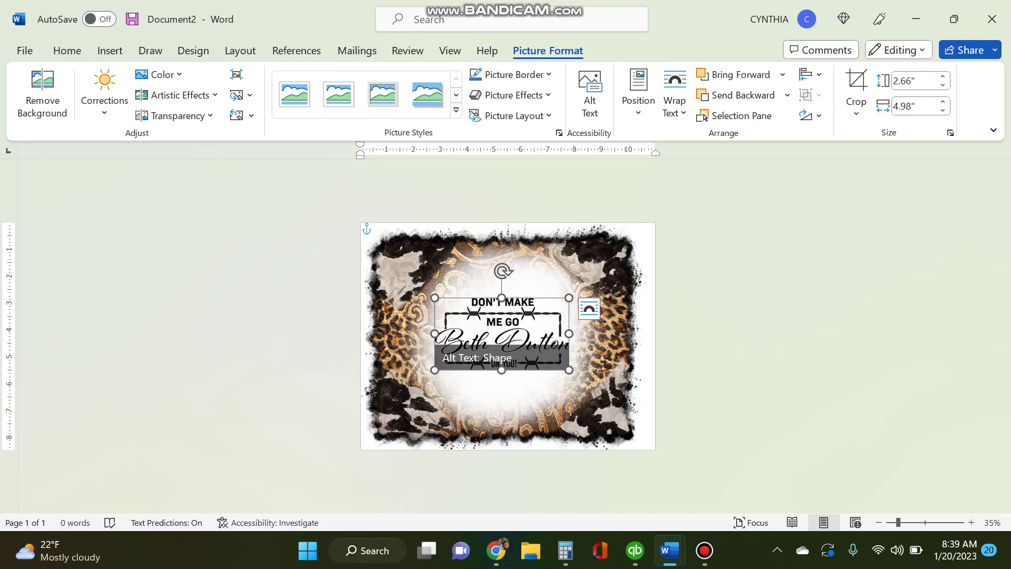
left_click(601, 358)
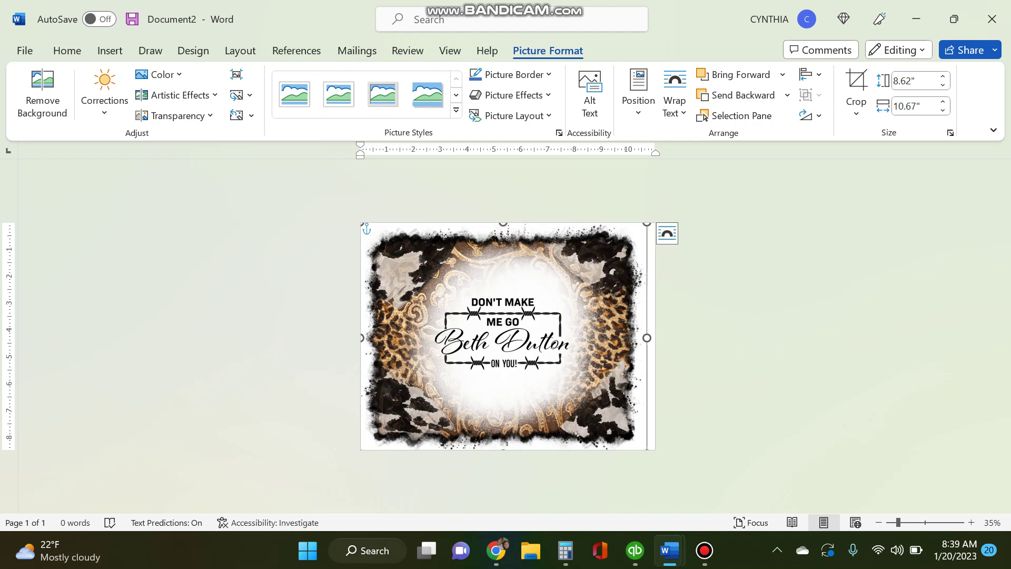
left_click(502, 337)
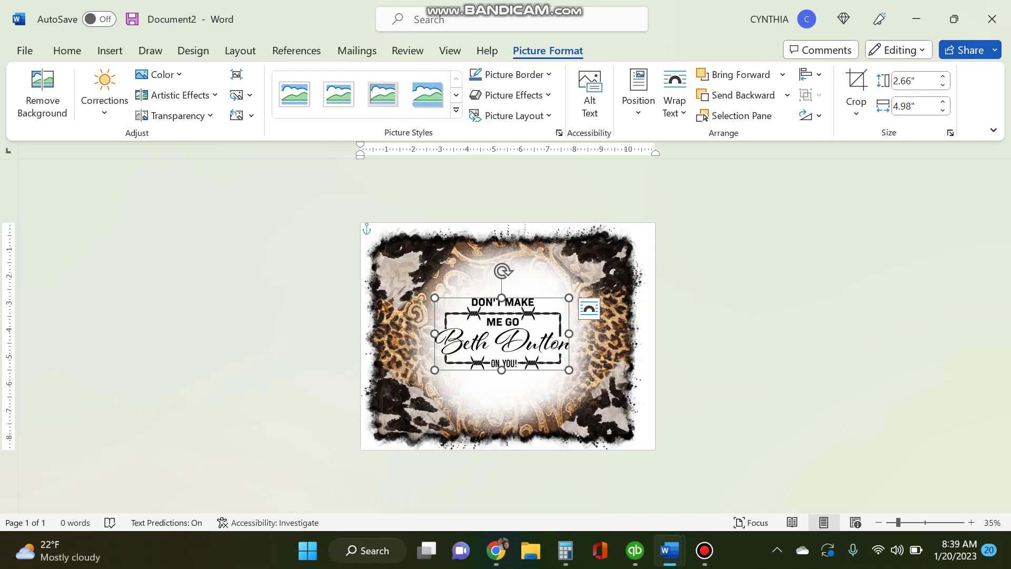
left_click_drag(569, 297, 555, 305)
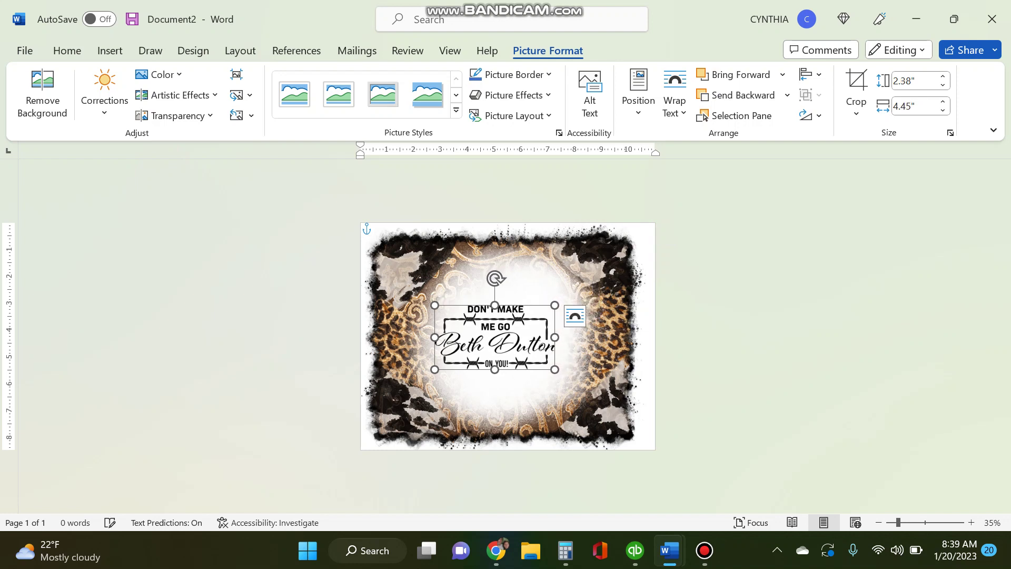
left_click_drag(495, 337, 506, 337)
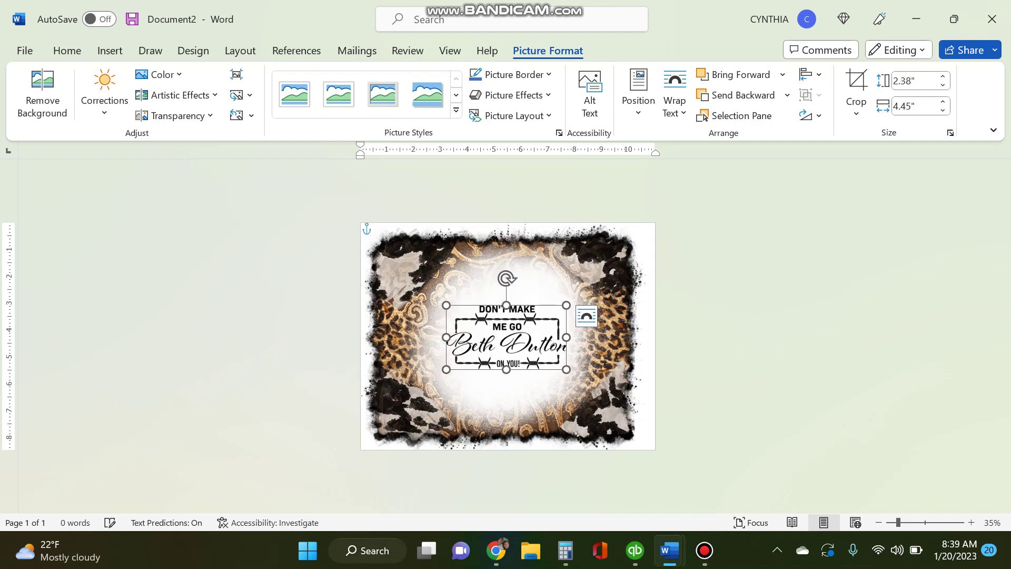
key("ctrl+a")
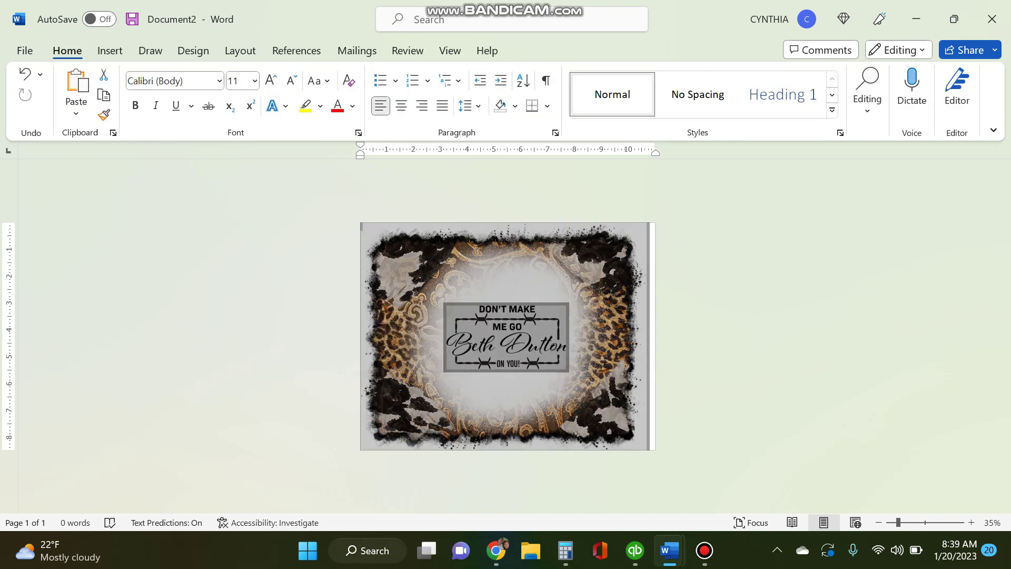
left_click(506, 401)
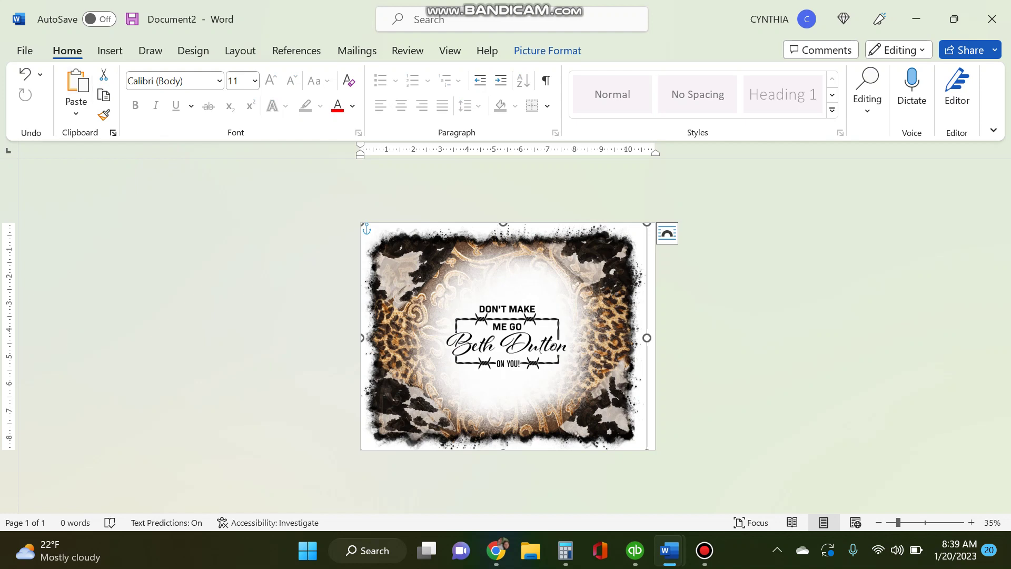
left_click(506, 342)
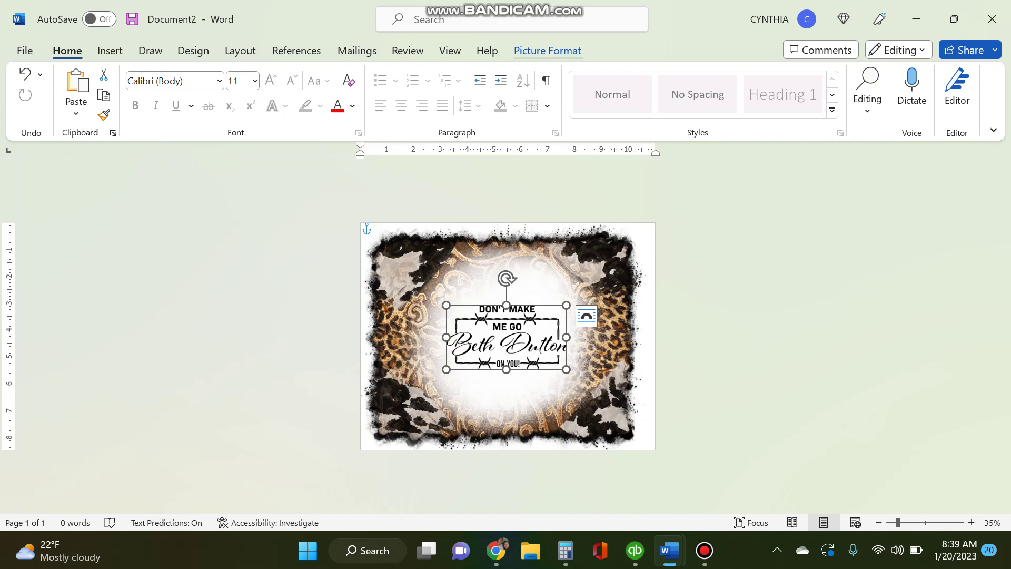
left_click(548, 51)
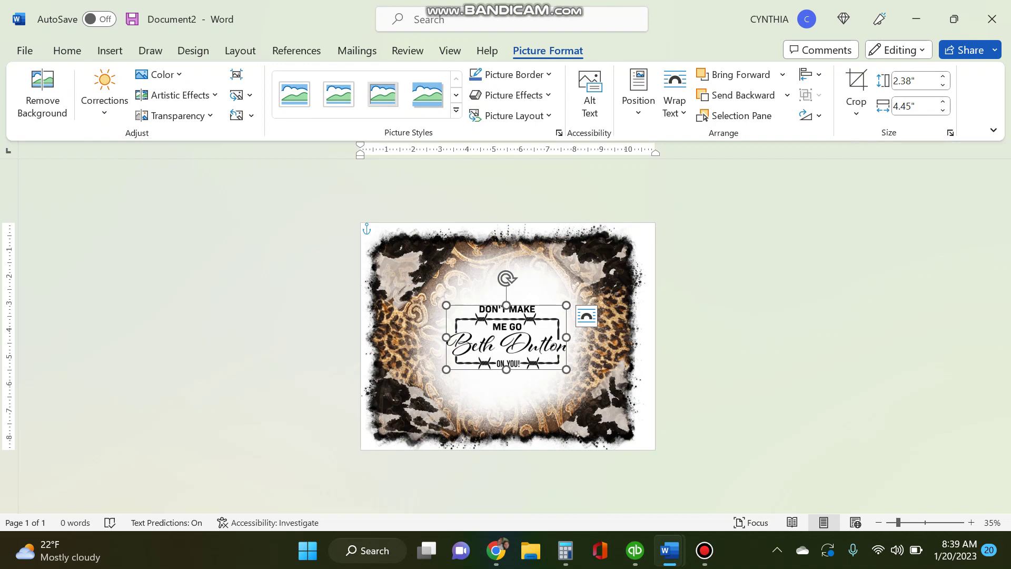
left_click(595, 369)
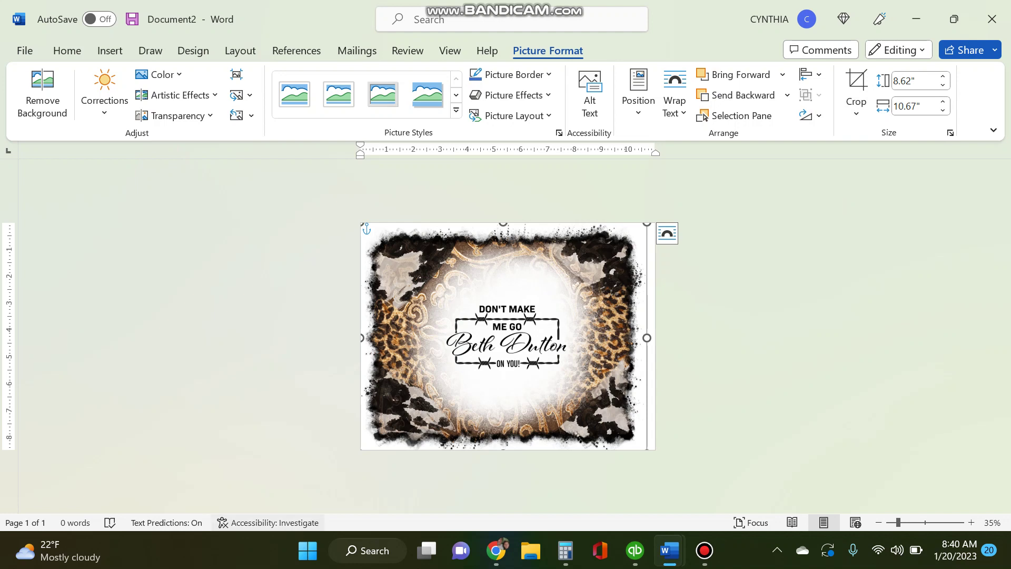
left_click(245, 414)
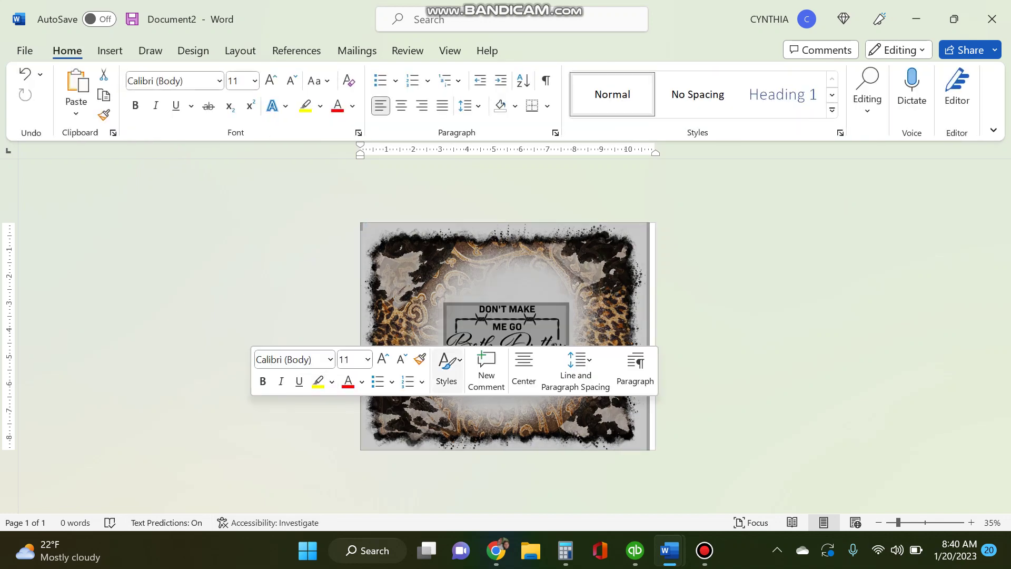
left_click(416, 316)
Recolor the Beth Dutton graphic with the light blue accent preset
left_click(507, 343)
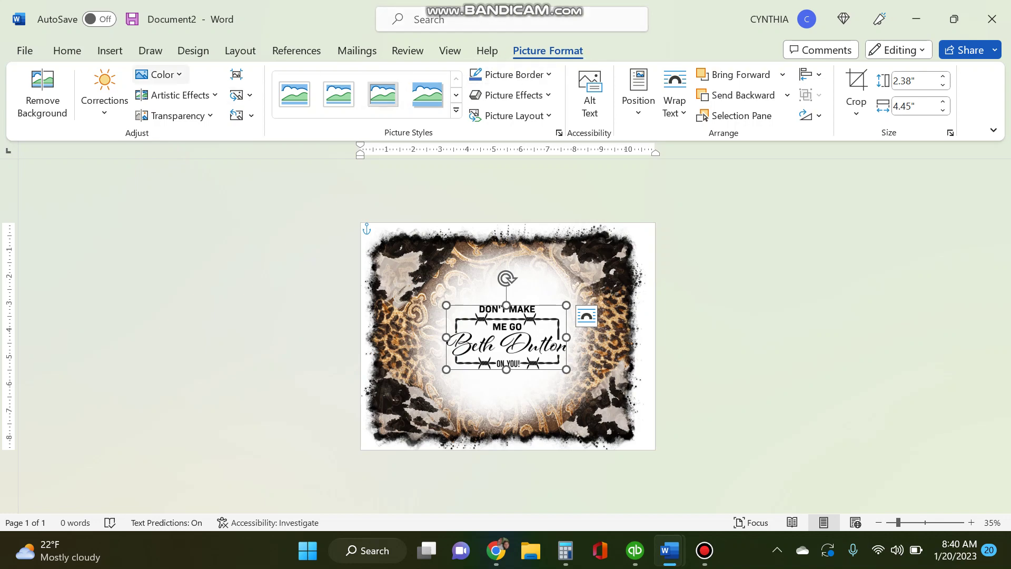
left_click(160, 74)
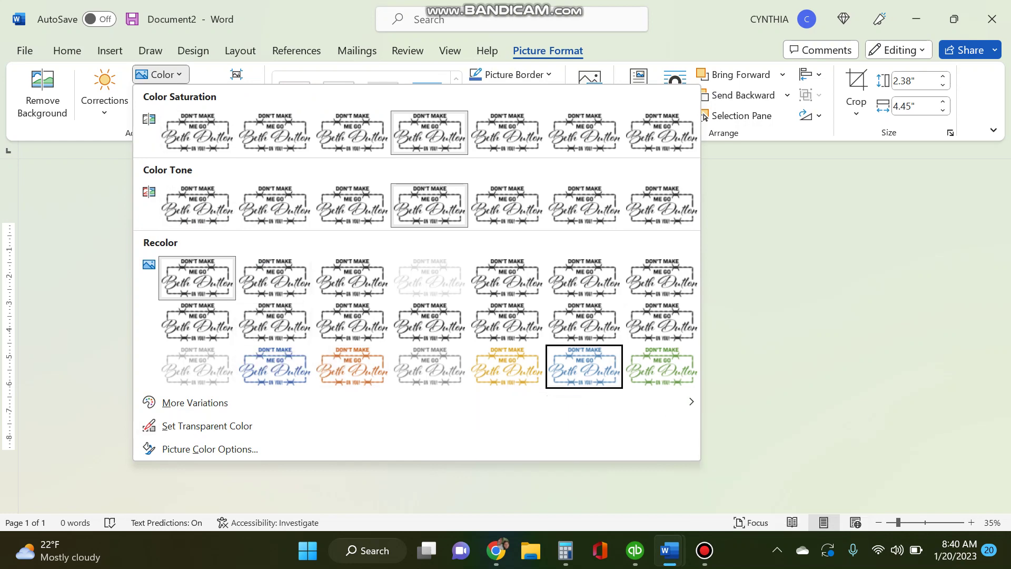
left_click(584, 369)
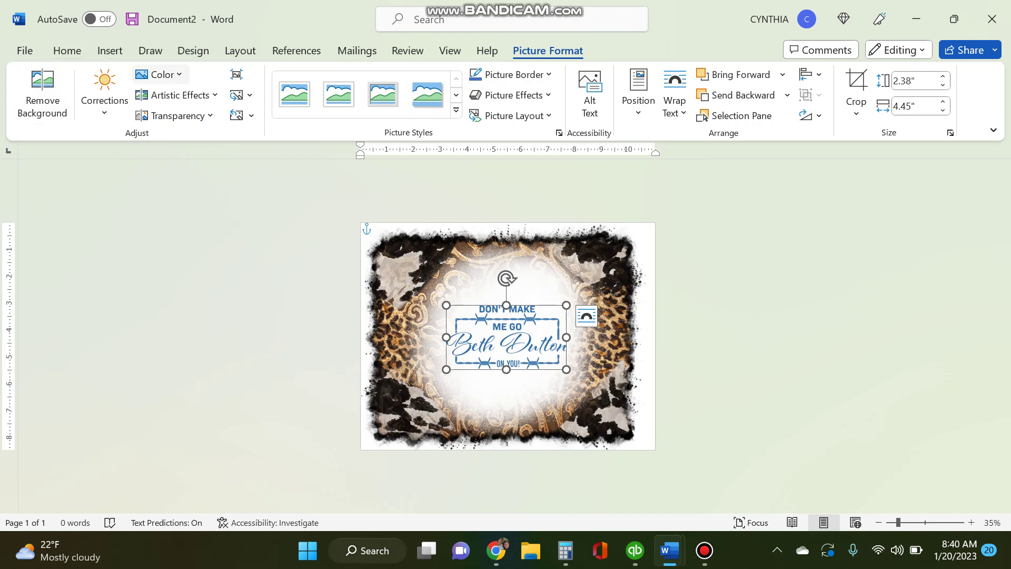
Recolor the Beth Dutton graphic with the darkest green theme color variation
left_click(159, 74)
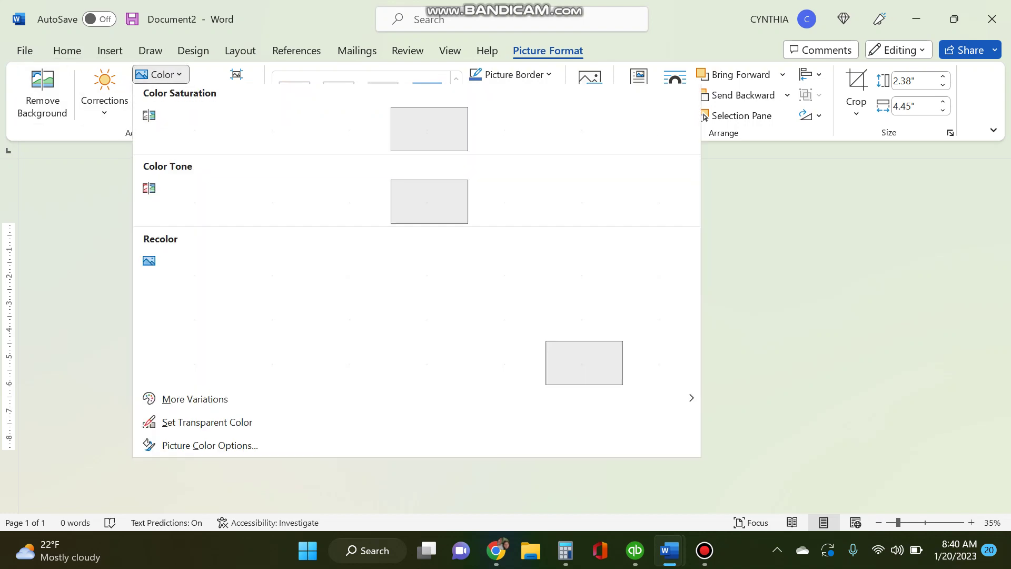
mouse_move(211, 402)
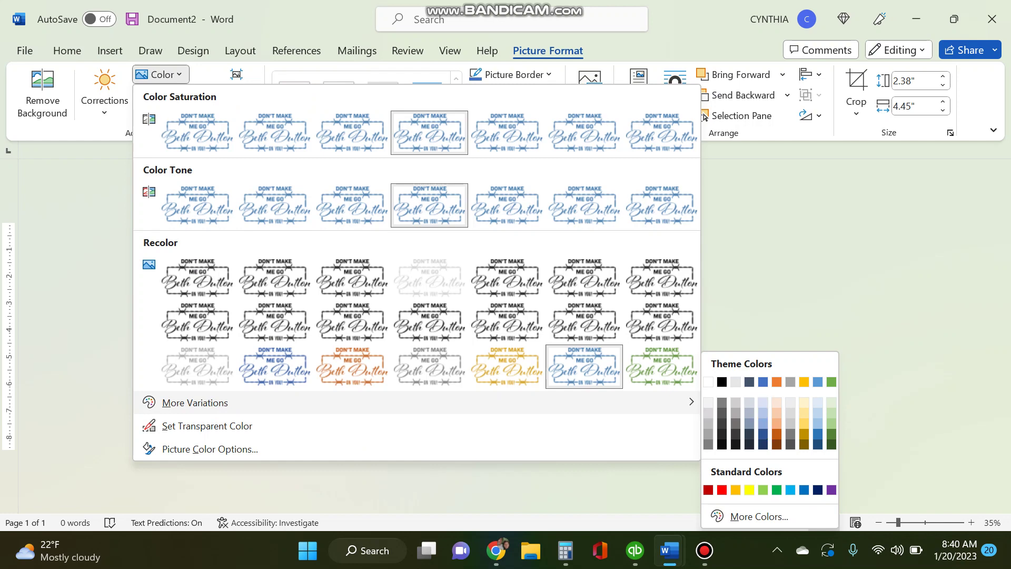
left_click(831, 445)
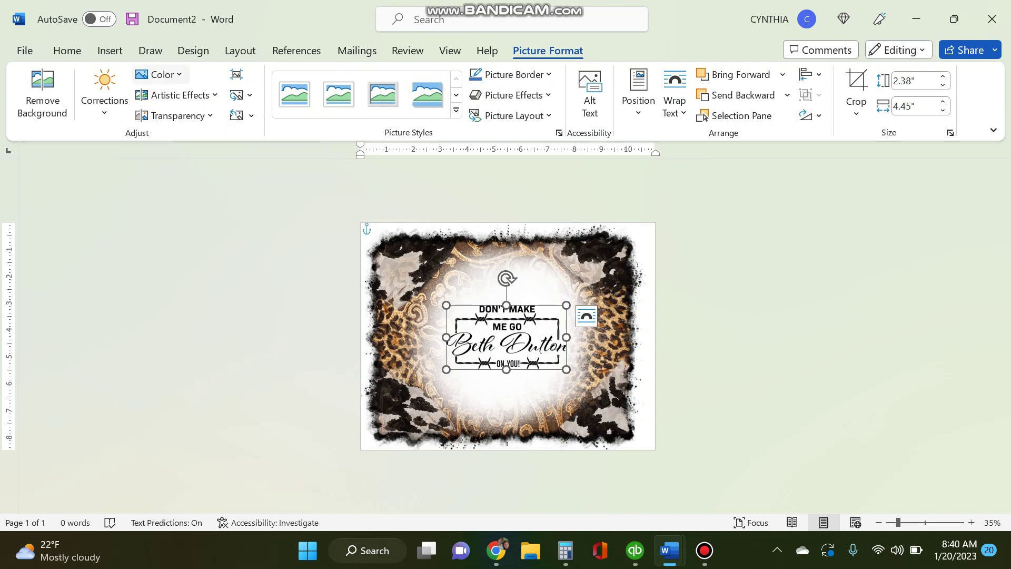
left_click(160, 74)
mouse_move(680, 402)
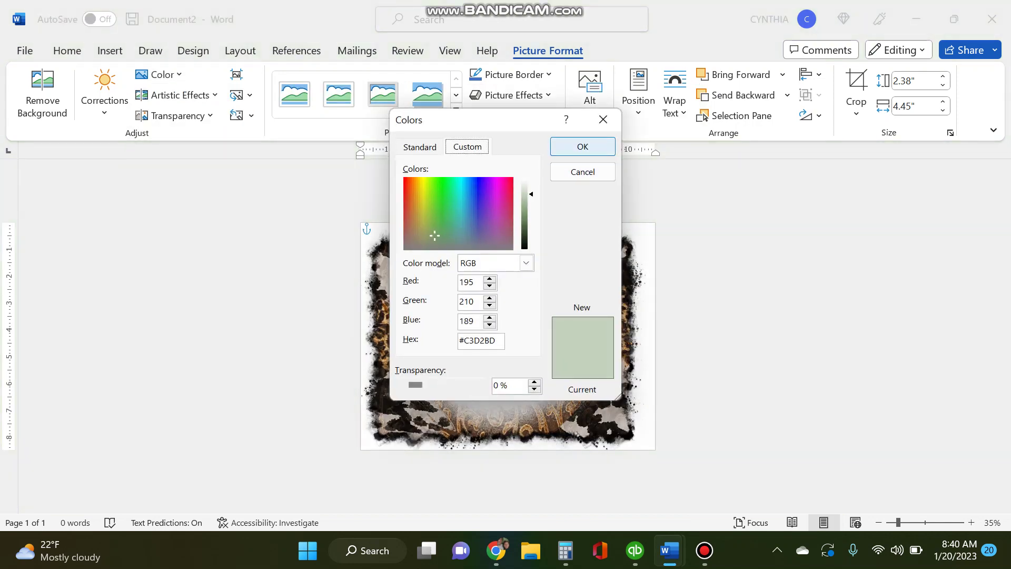
left_click(582, 172)
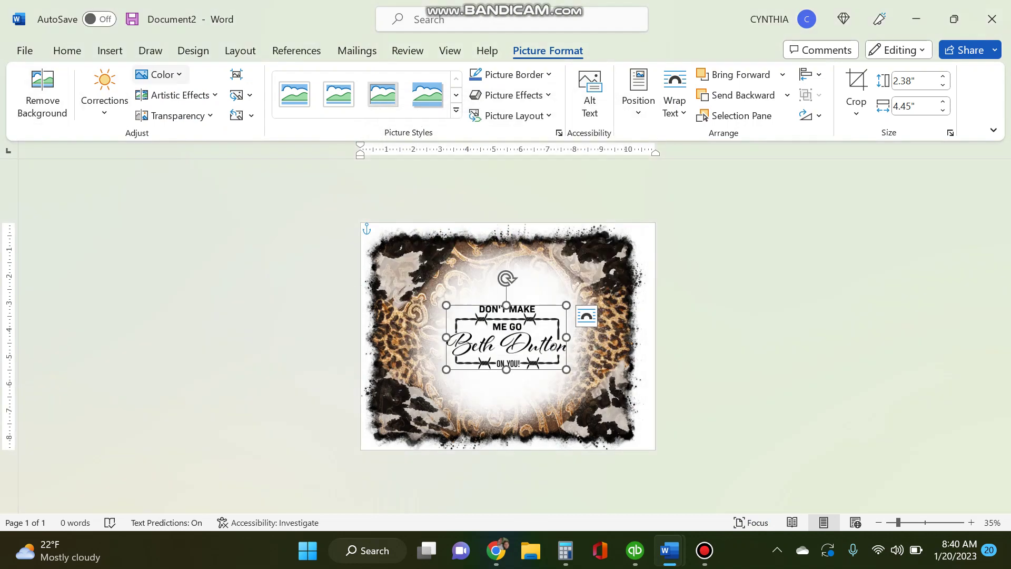
Apply the Color Saturation preset just below the normal level to the Beth Dutton graphic
left_click(158, 74)
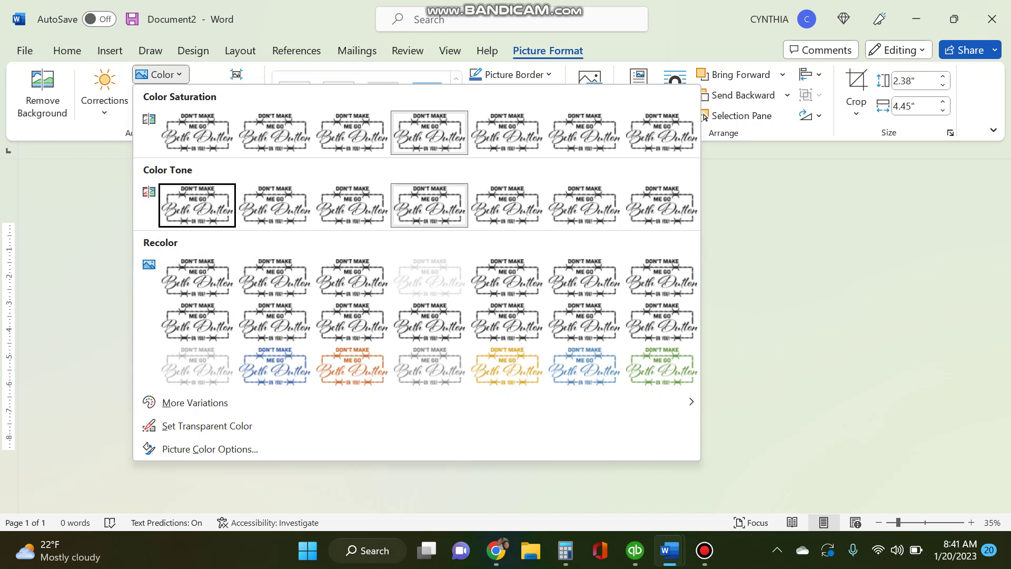
left_click(352, 132)
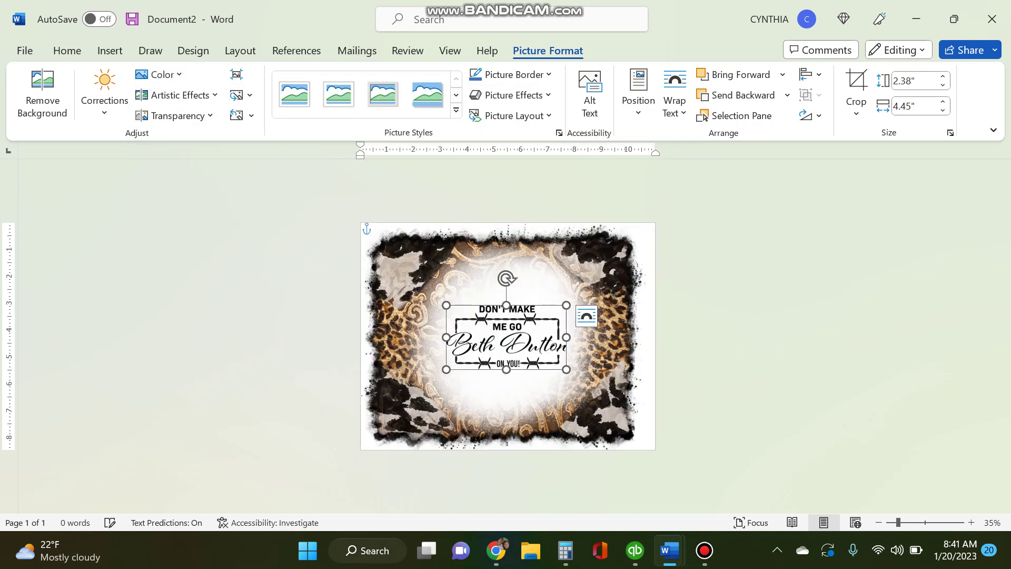
Deselect the Beth Dutton graphic and start saving the document to the Downloads folder on this PC
left_click(264, 295)
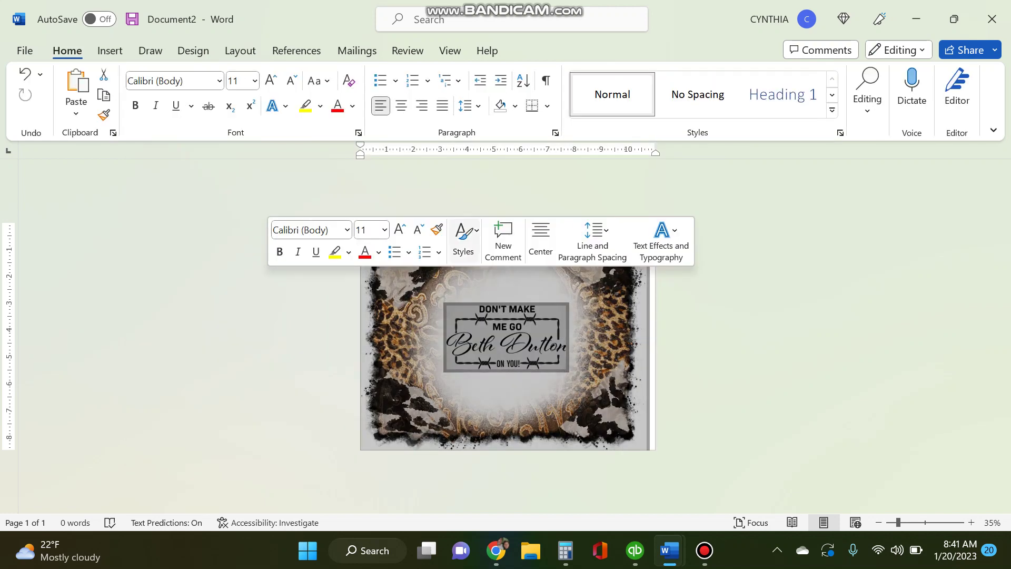
left_click(737, 326)
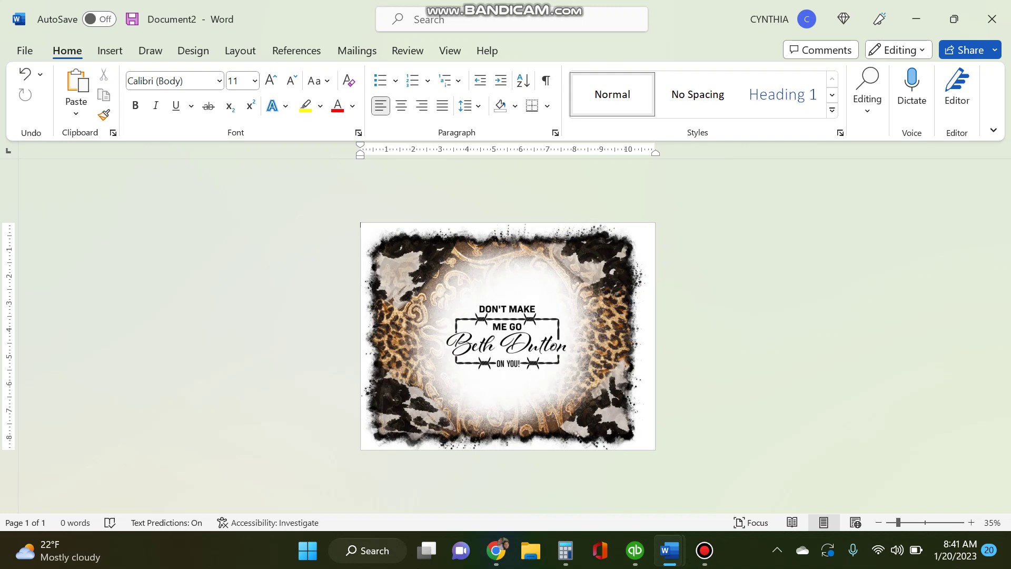
left_click(25, 50)
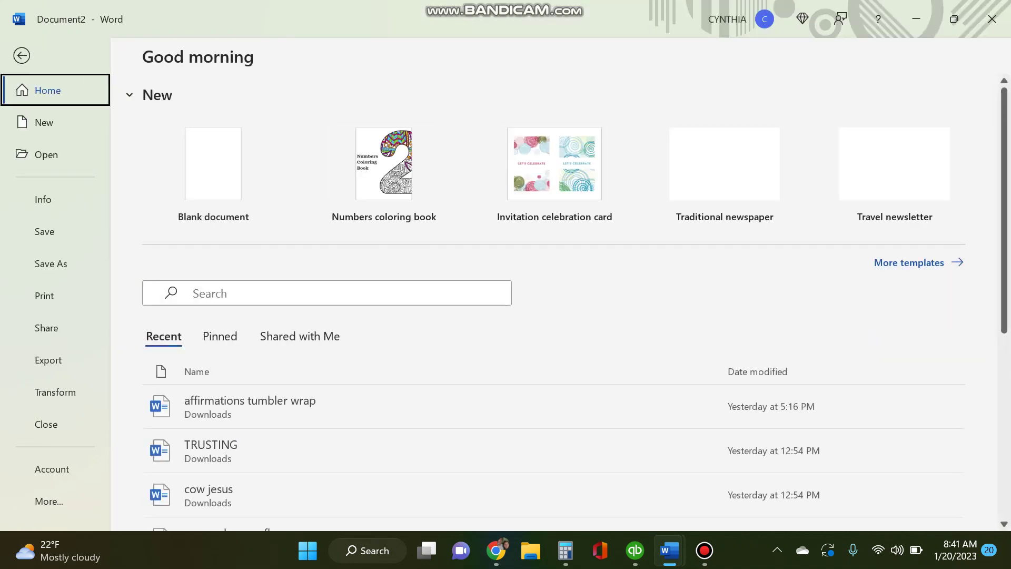
left_click(51, 264)
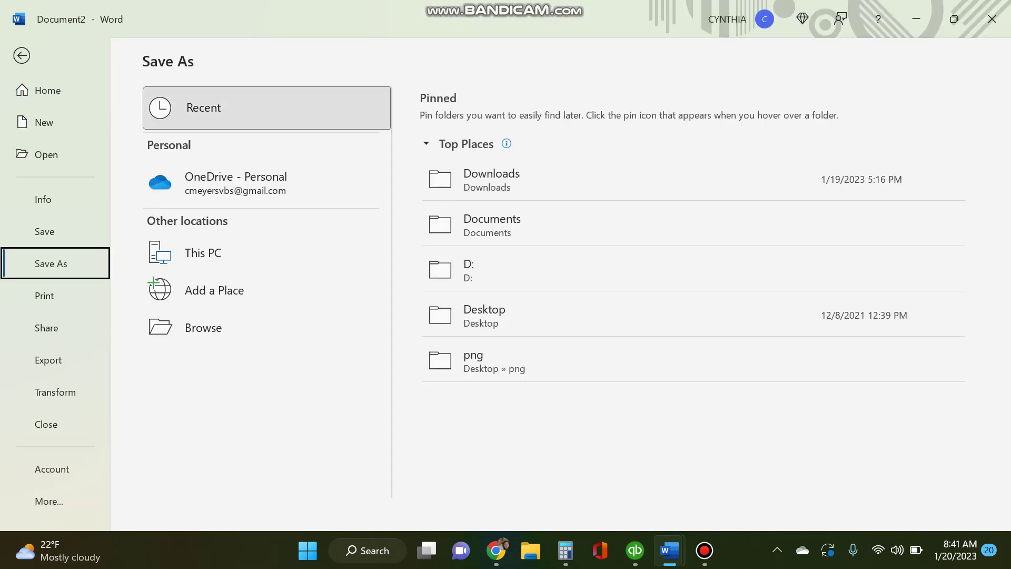
left_click(203, 328)
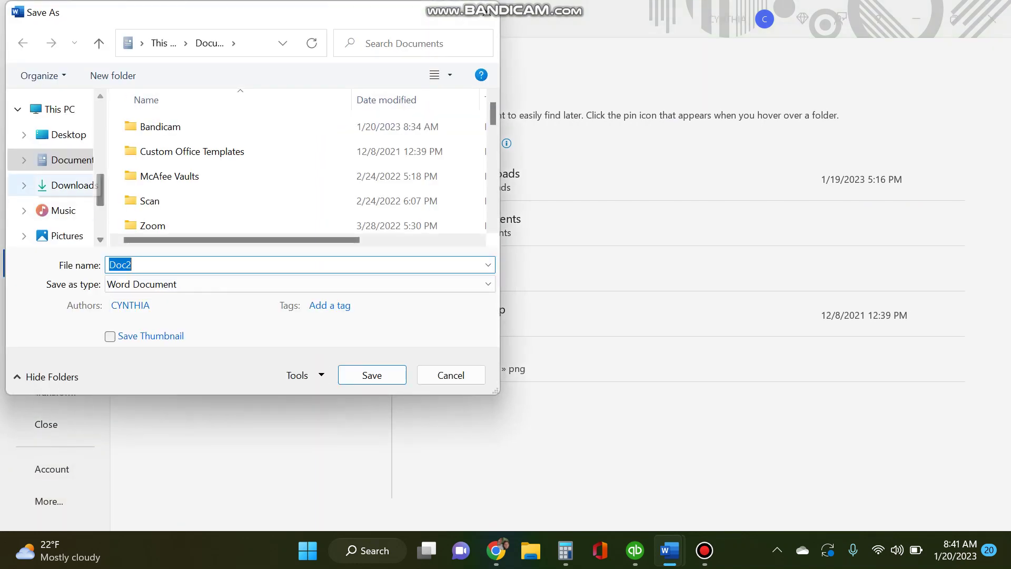
left_click(72, 186)
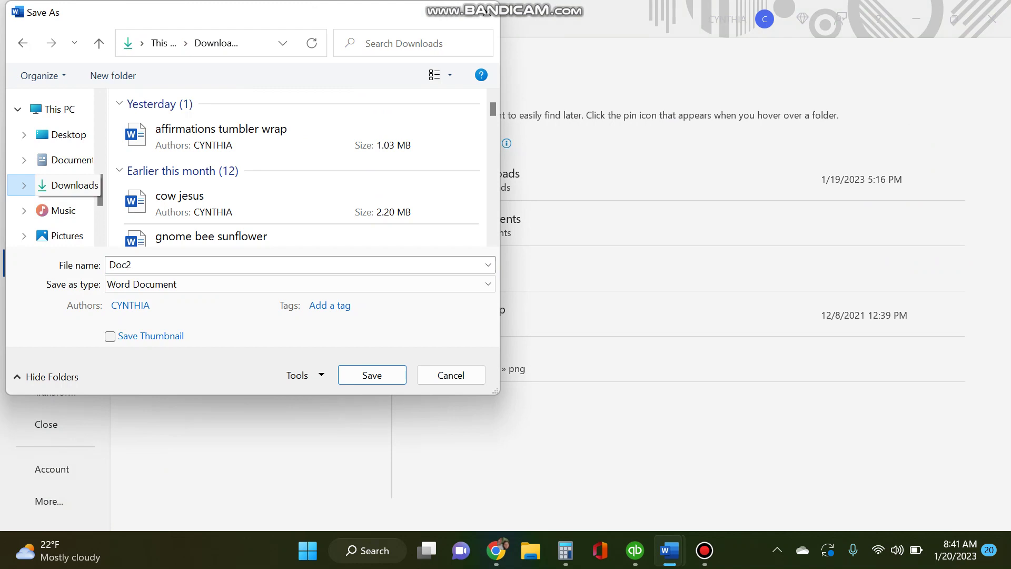
left_click(68, 185)
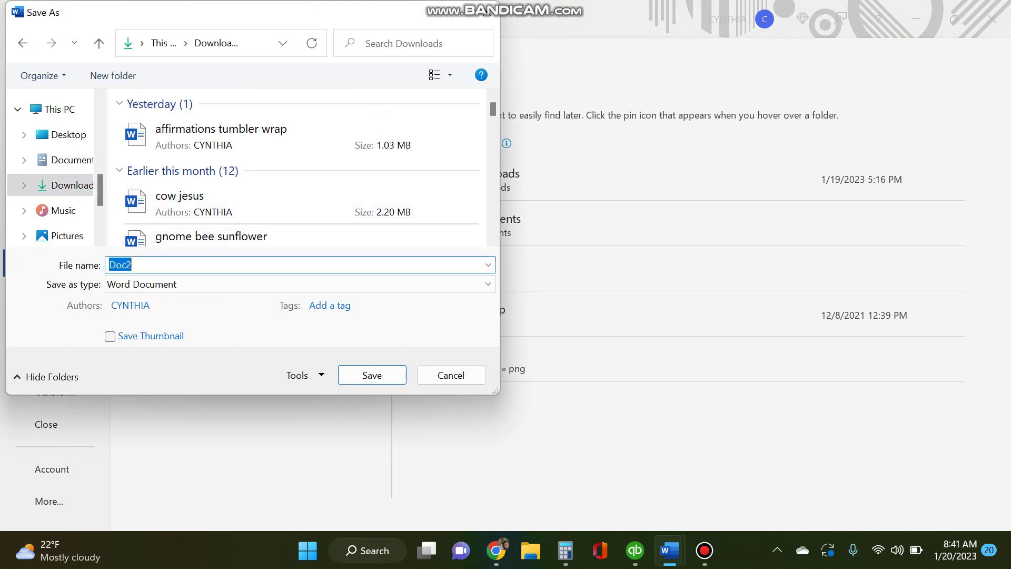
left_click(132, 265)
type("b")
key("BackSpace")
key("BackSpace")
key("BackSpace")
key("BackSpace")
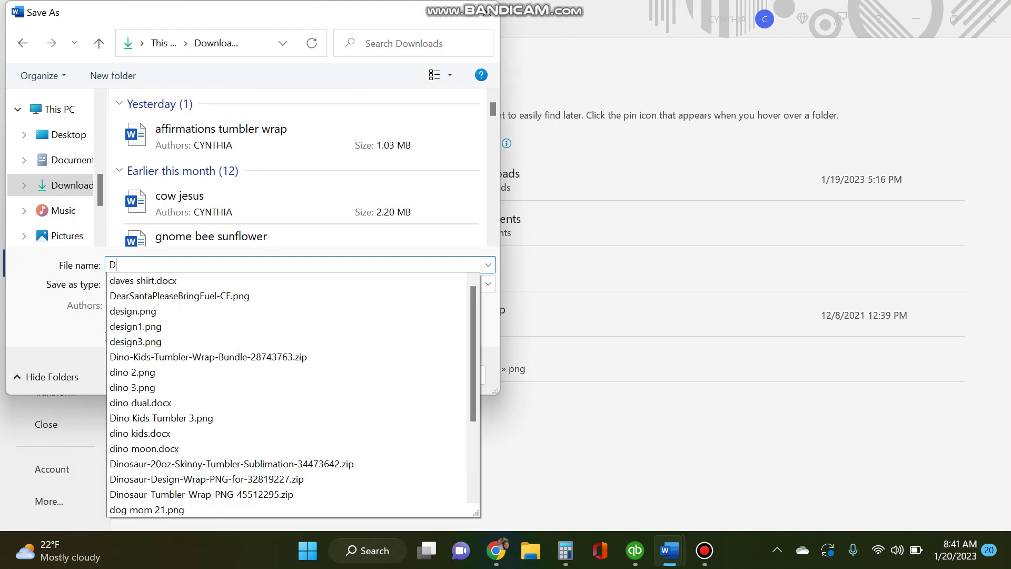
key("BackSpace")
type("BETH ")
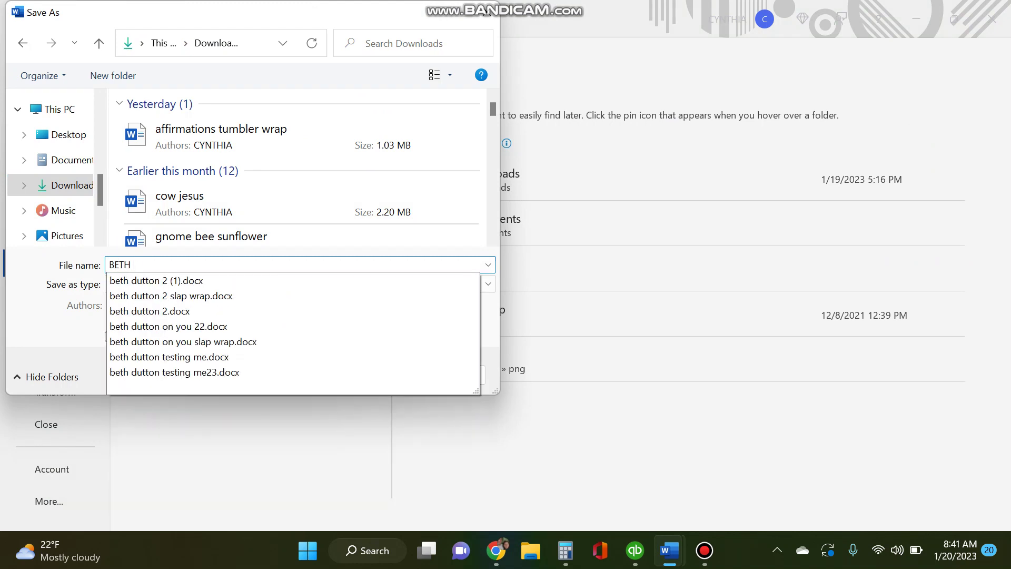
type("D WRA")
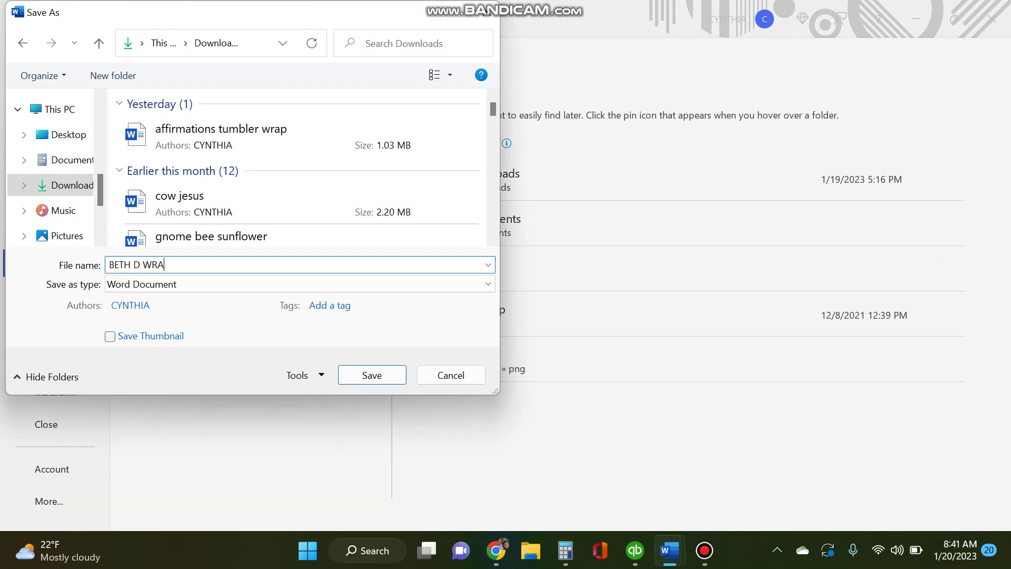
type("P")
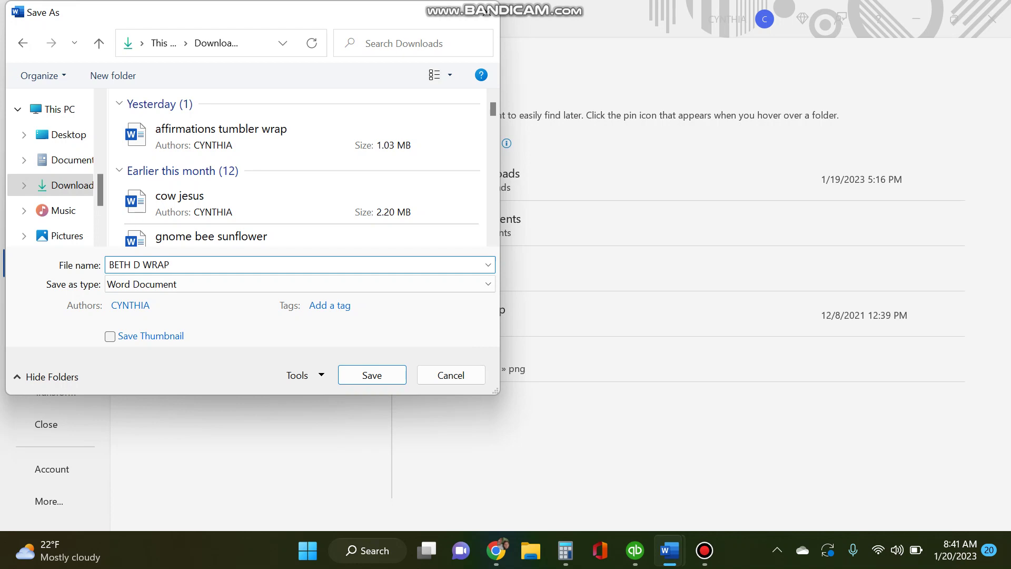